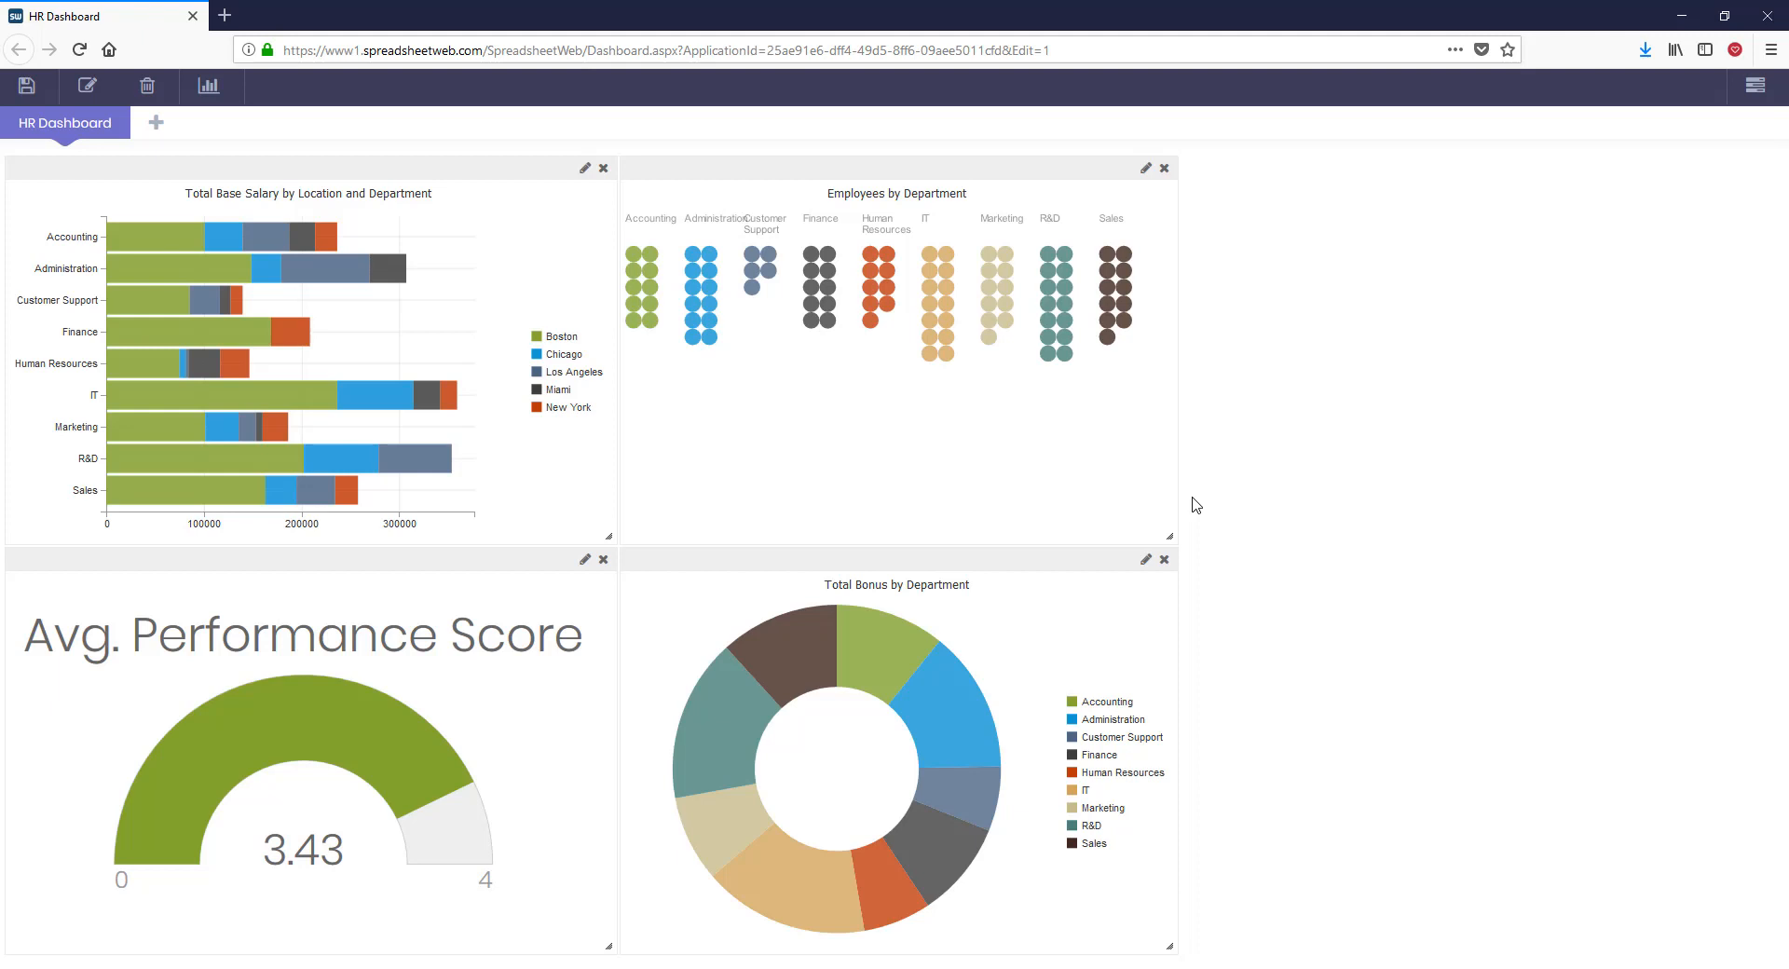
# Step: Open the animation settings of the Total Base Salary bar chart and examine the field, order, effect, duration and label options
pyautogui.click(584, 171)
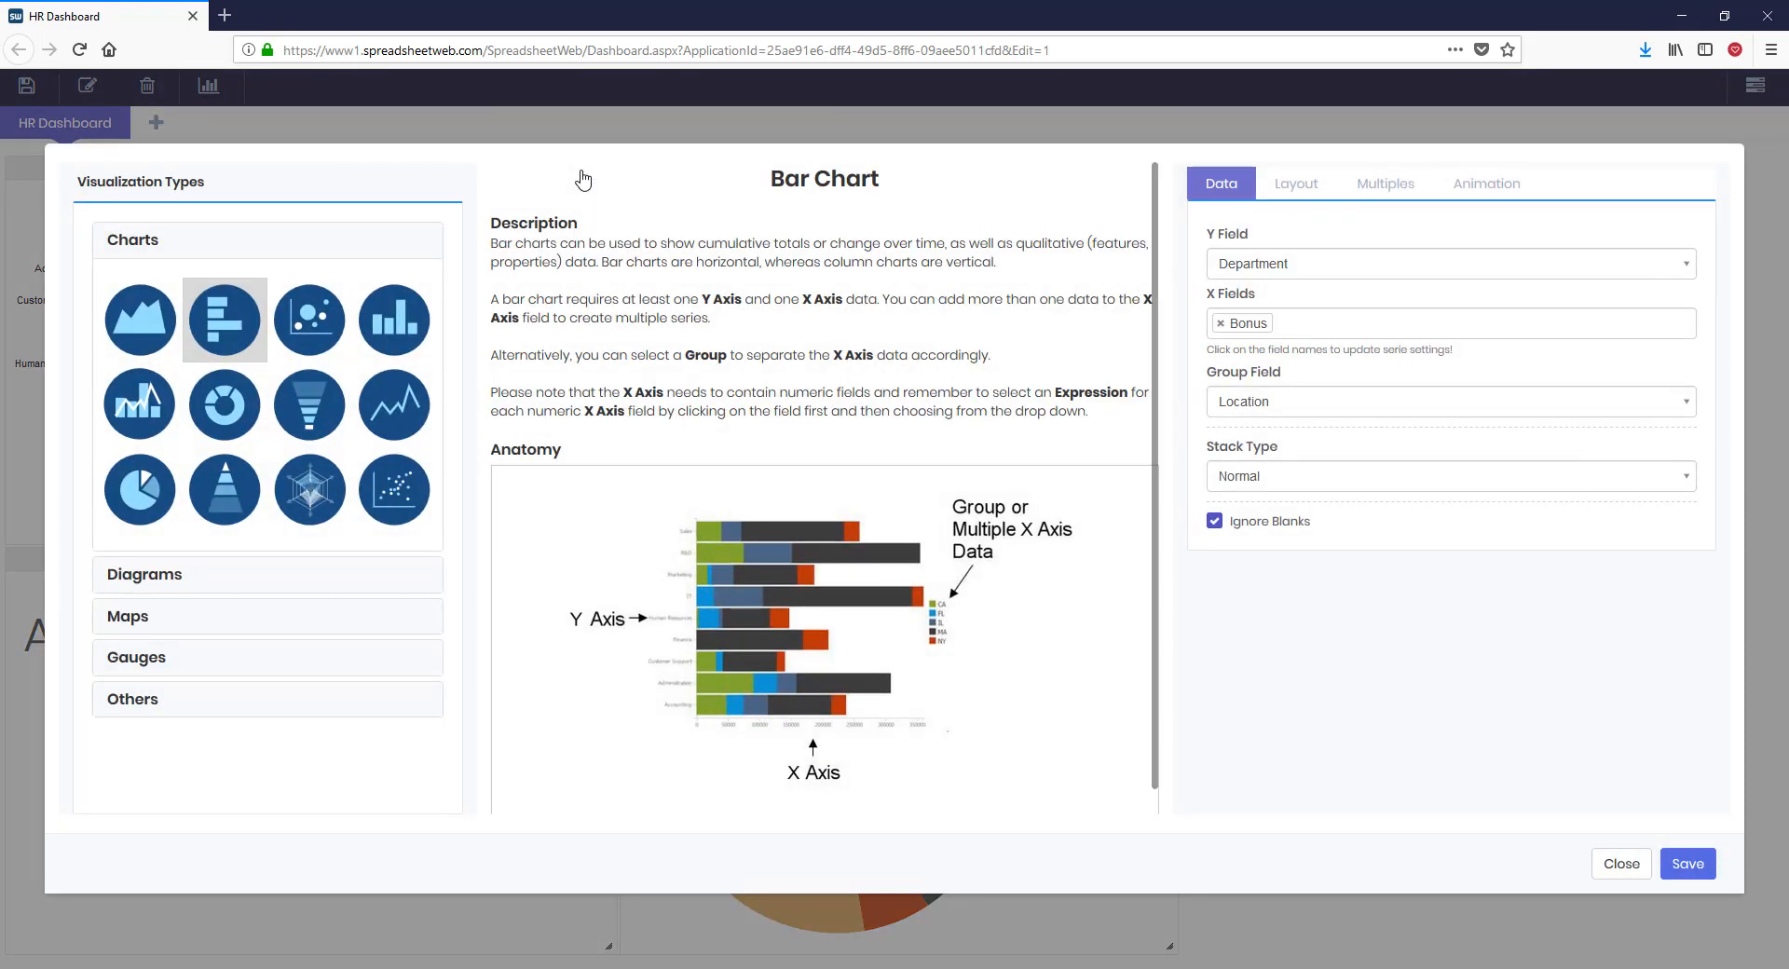
pyautogui.click(1464, 183)
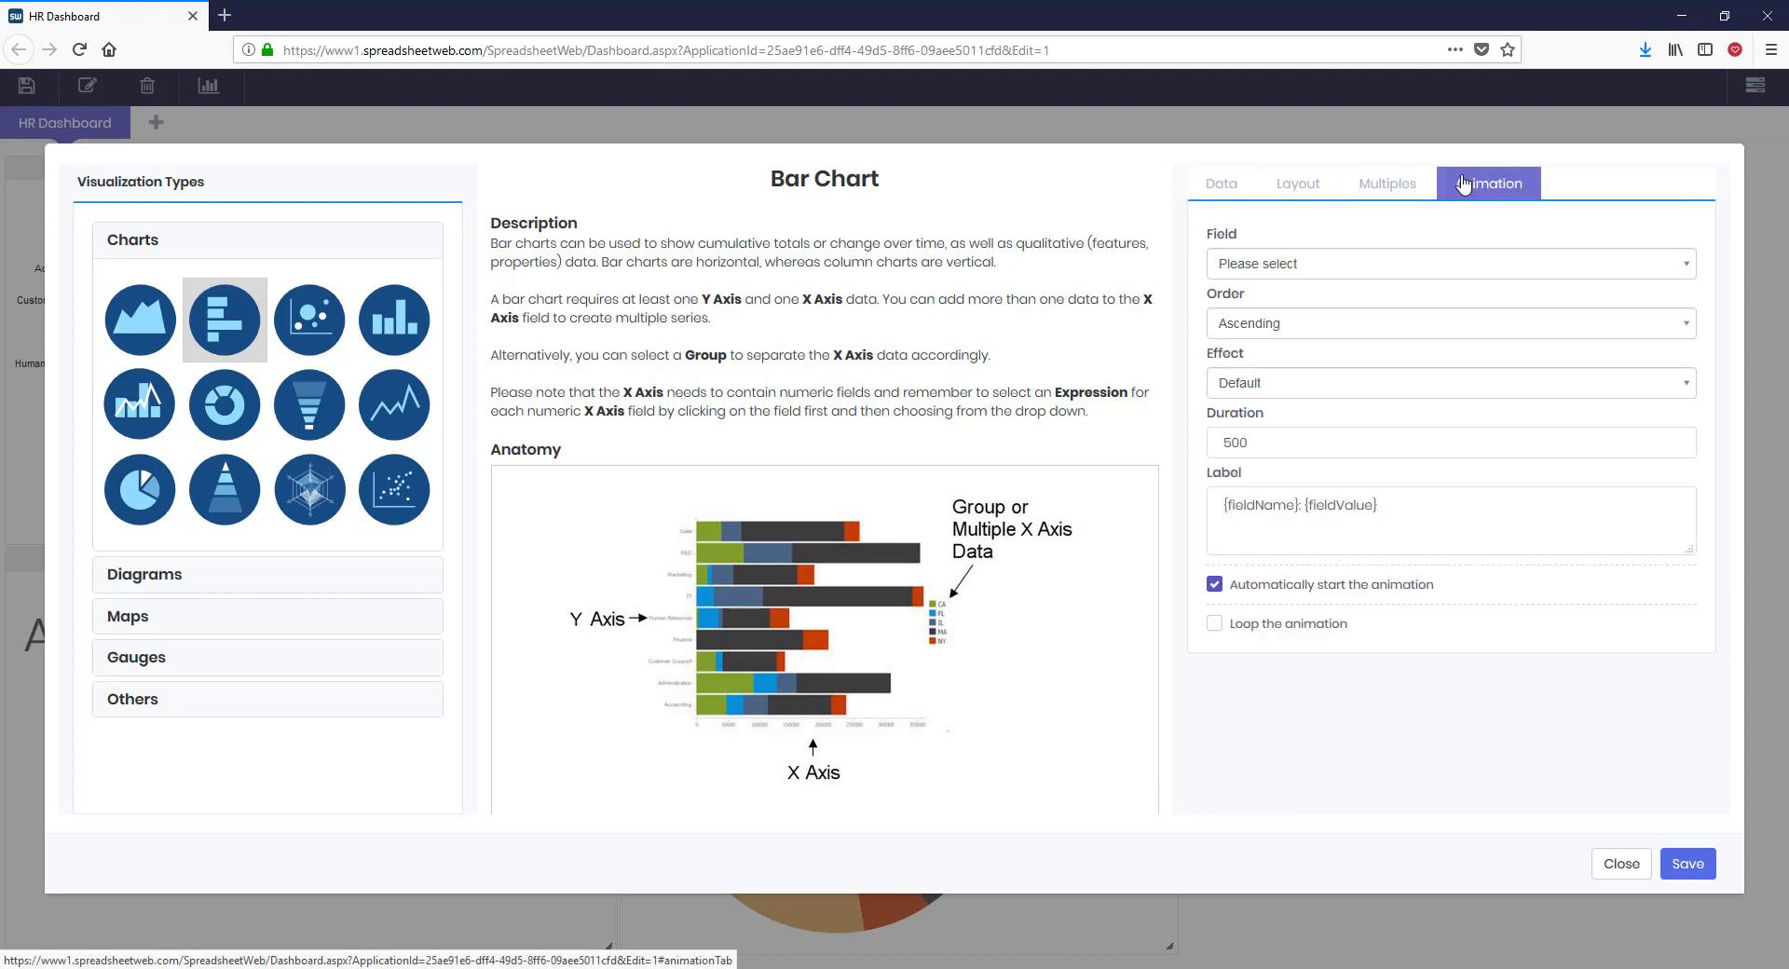
pyautogui.click(1356, 269)
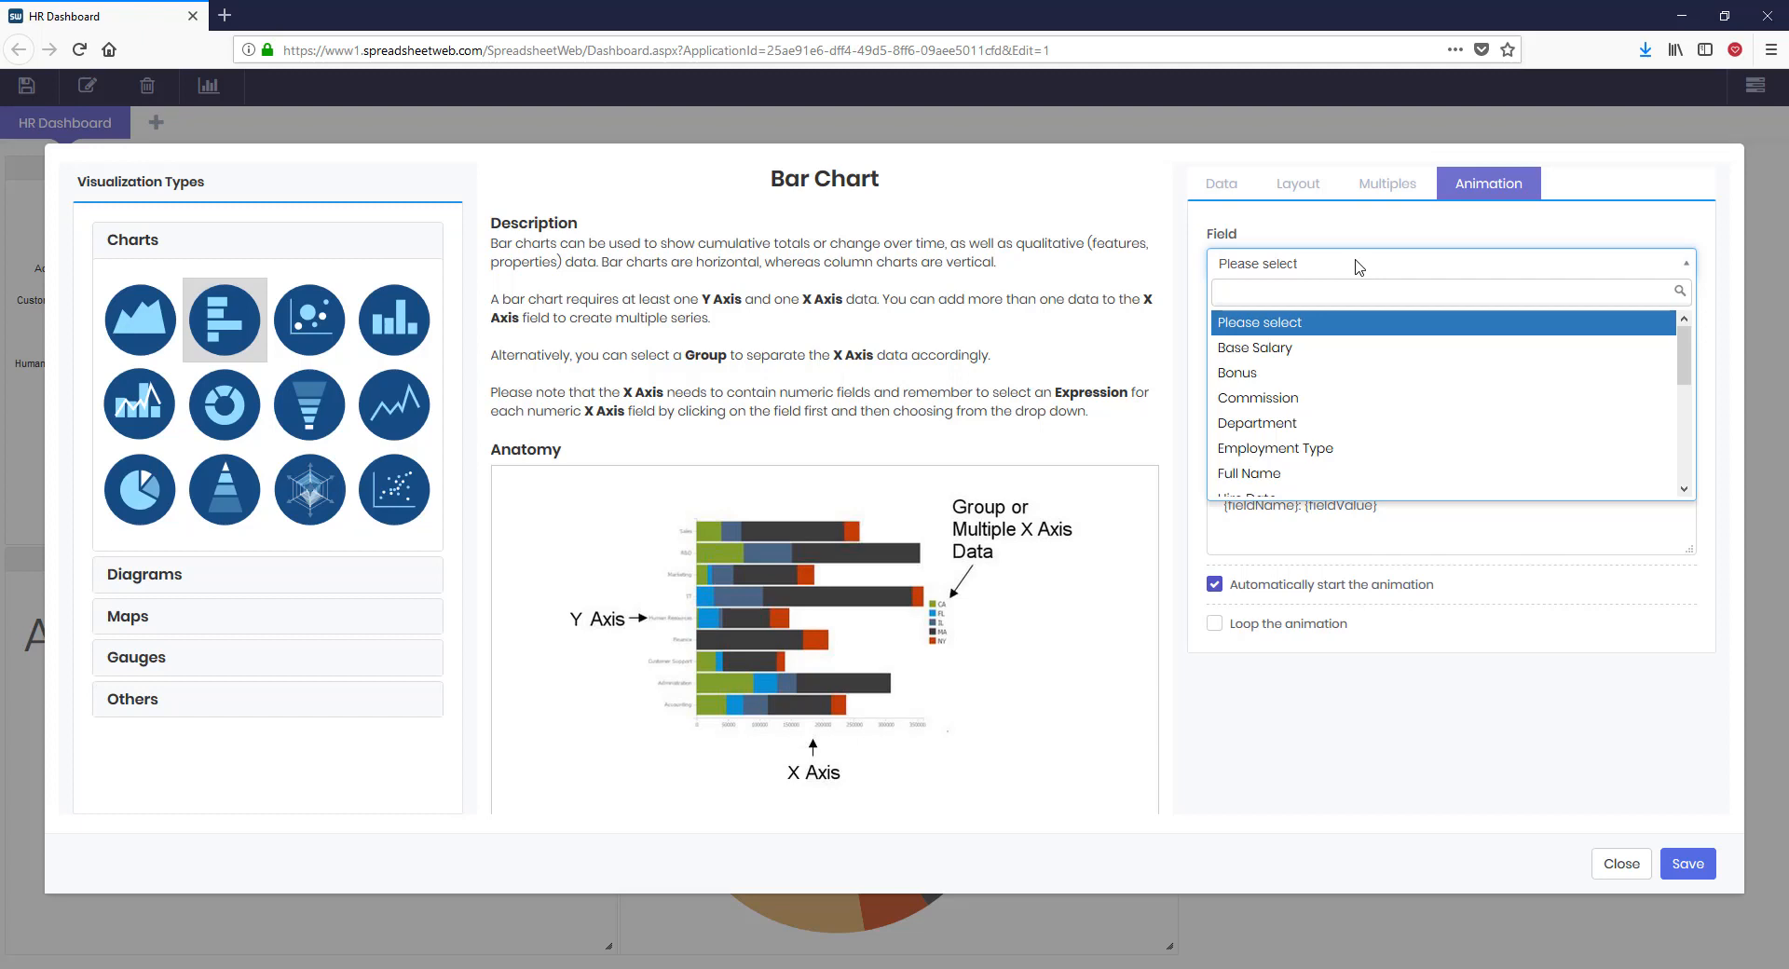
pyautogui.click(1362, 240)
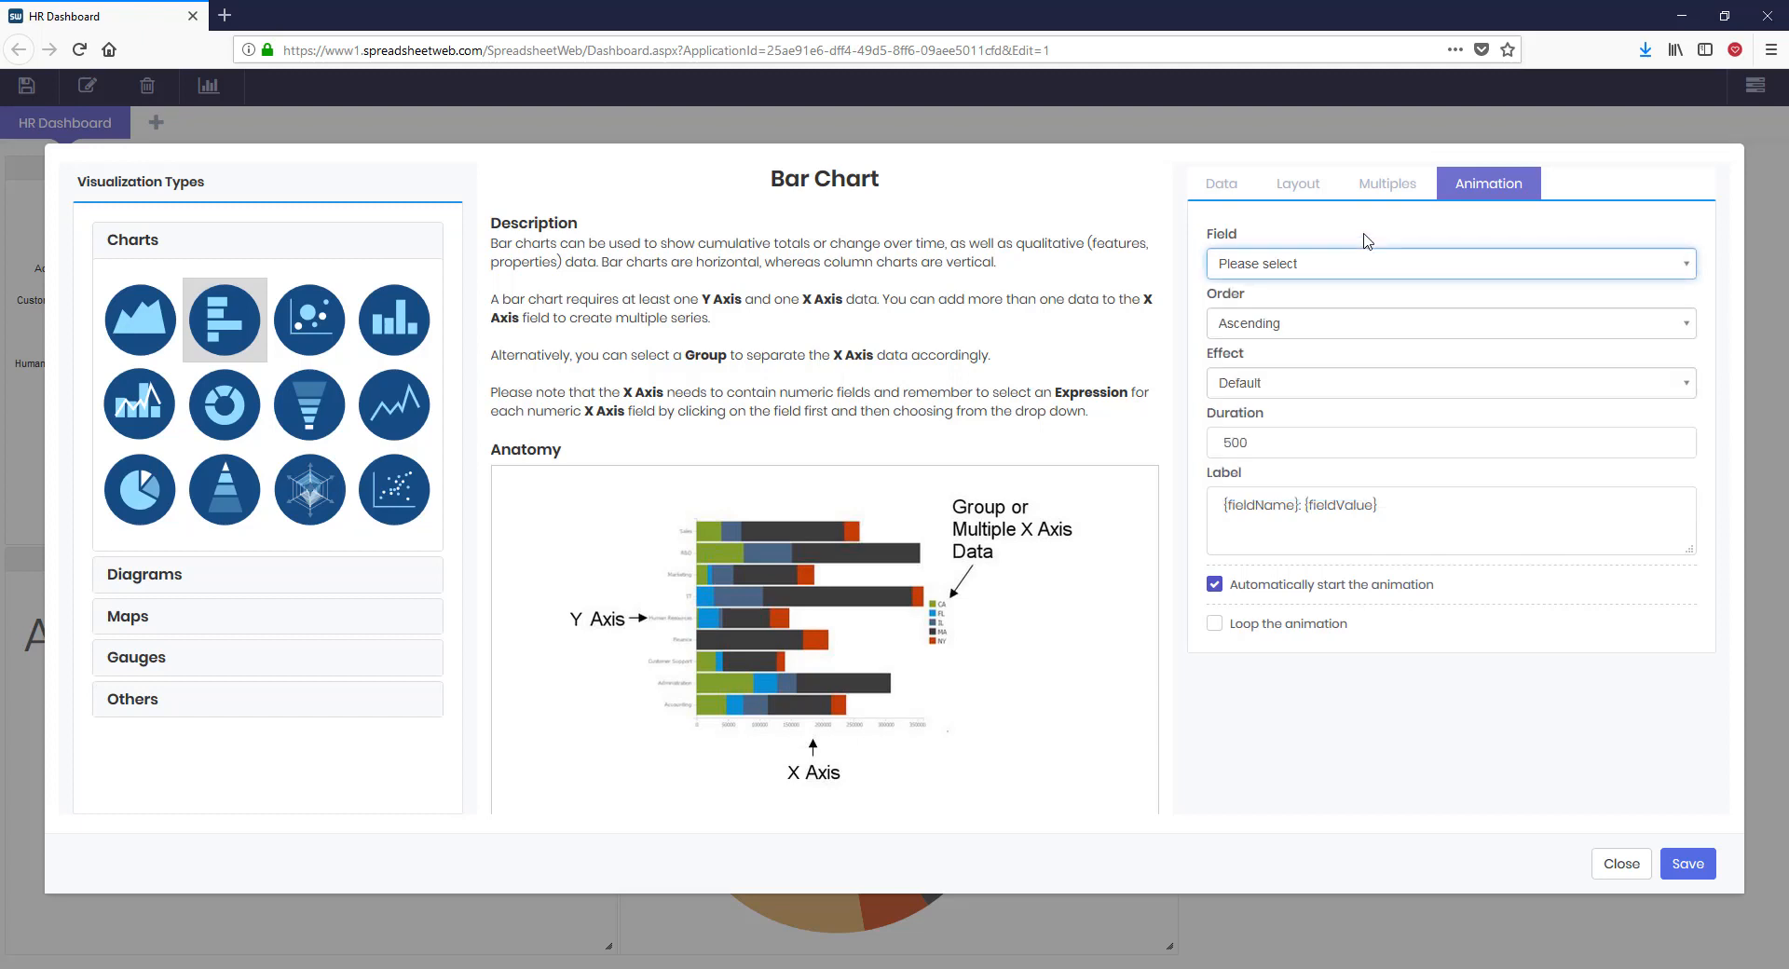
pyautogui.click(1329, 328)
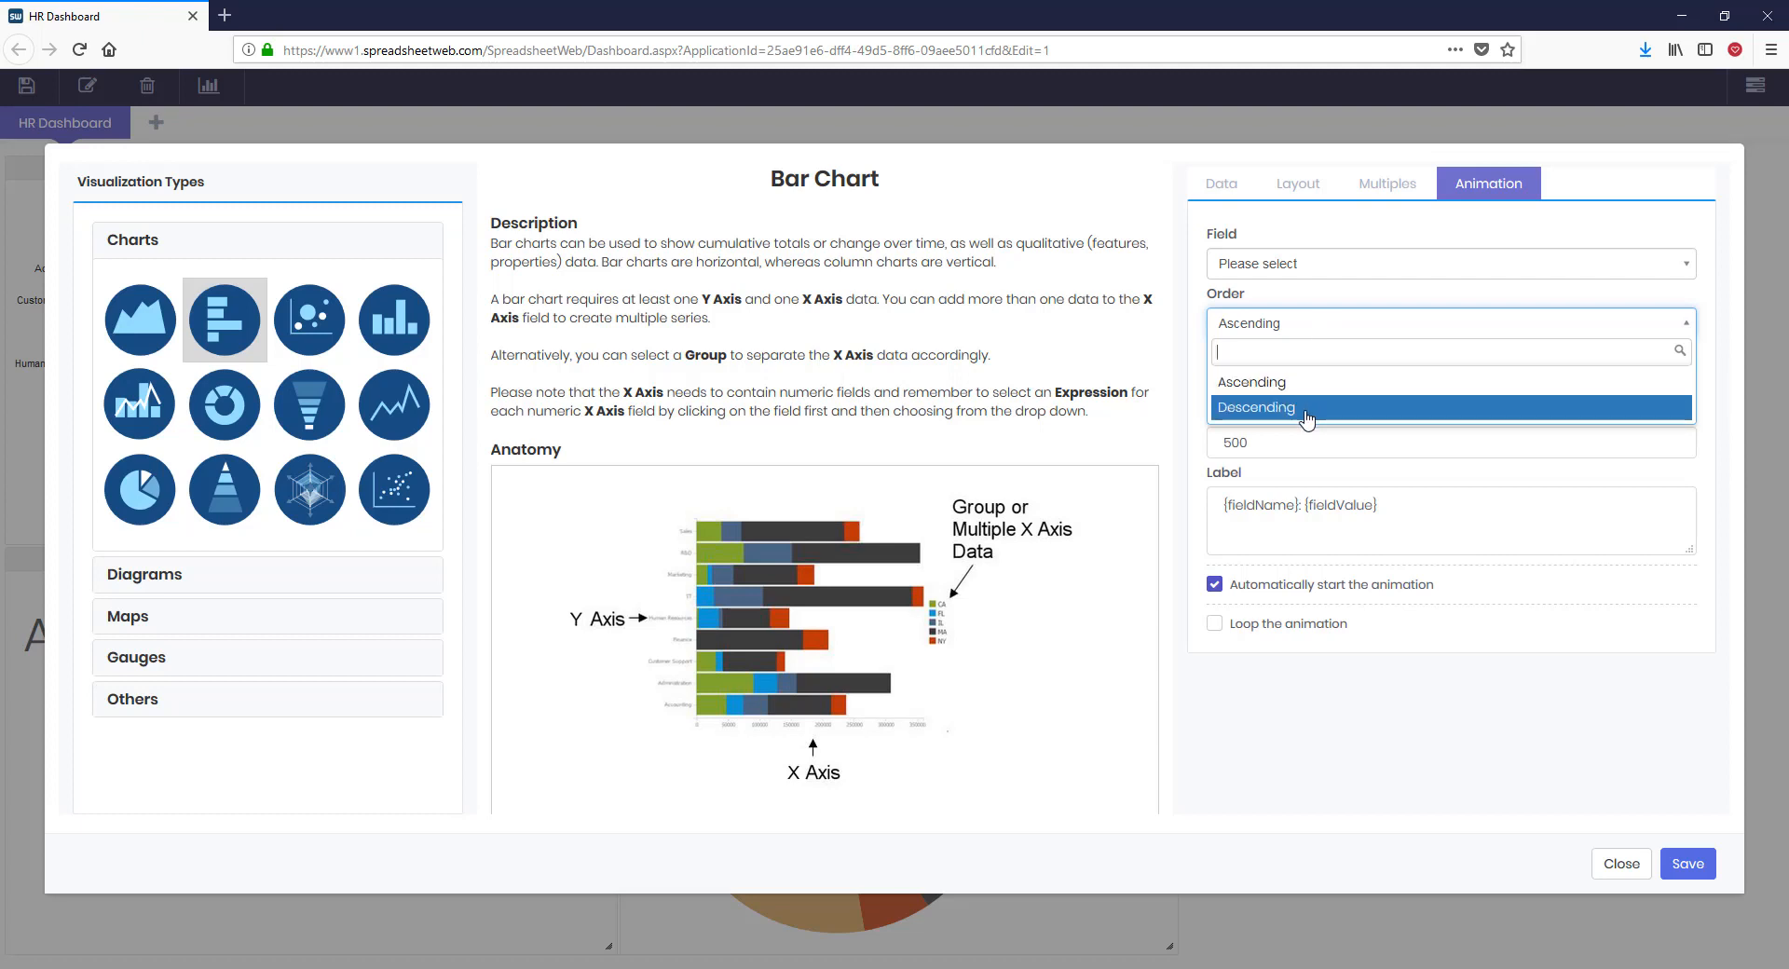
pyautogui.click(1197, 413)
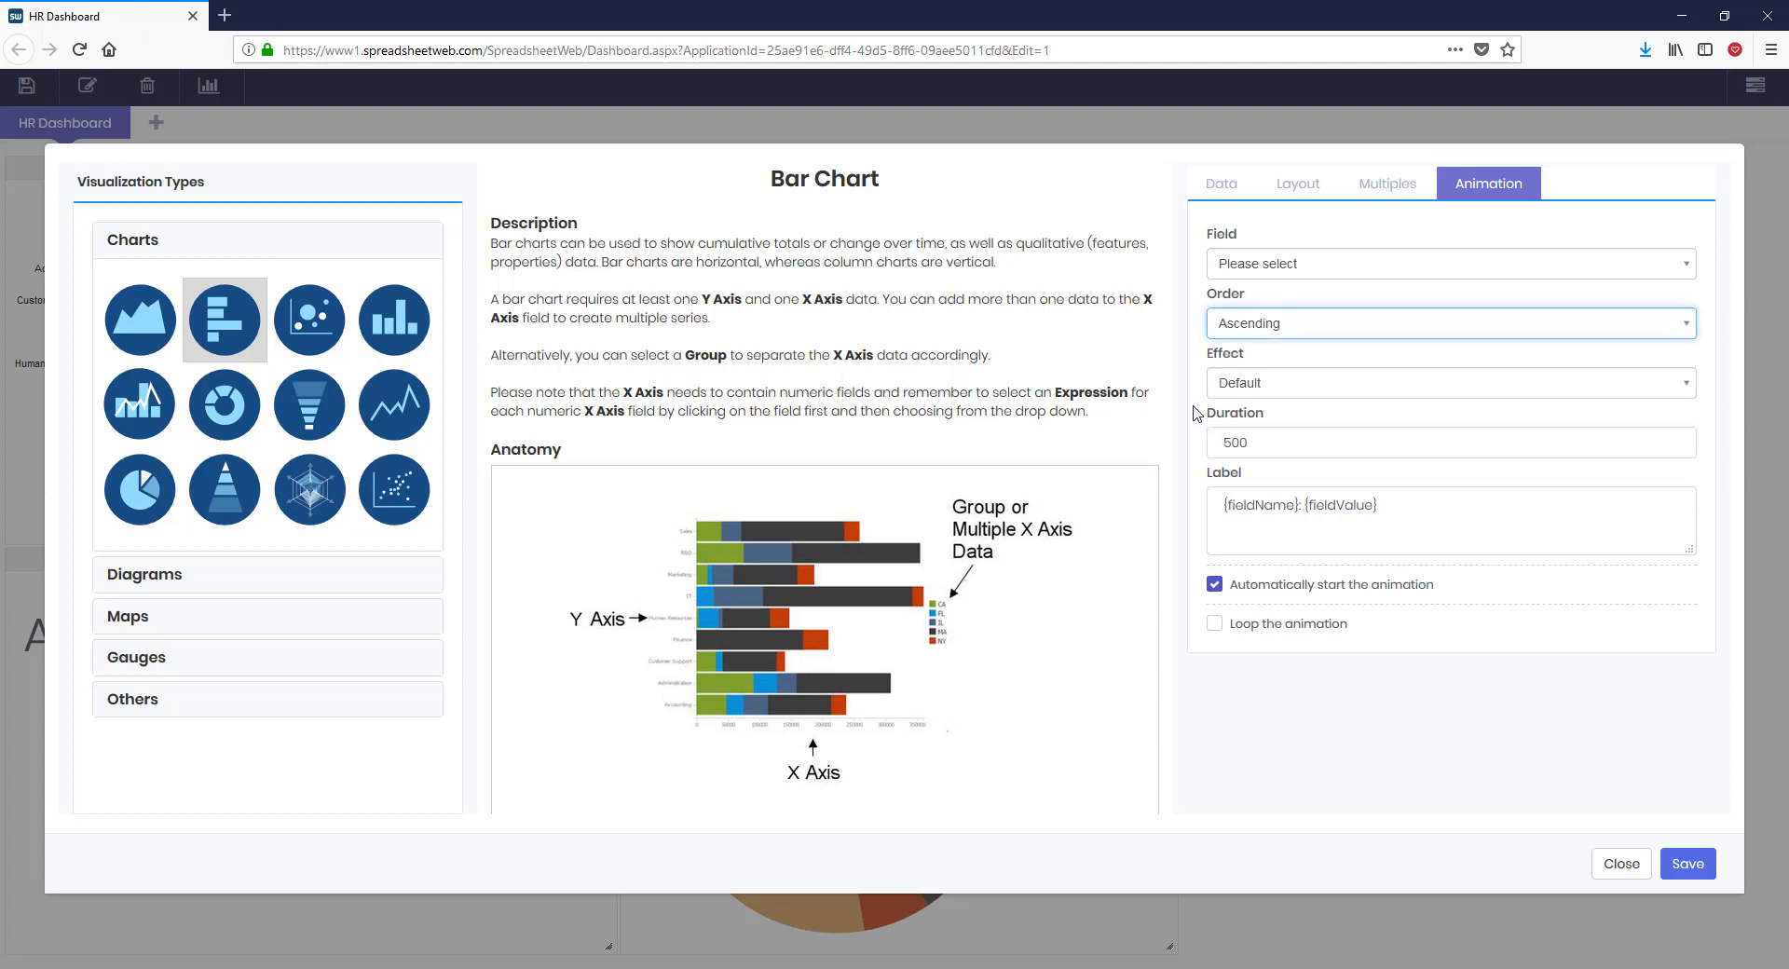
pyautogui.click(1334, 391)
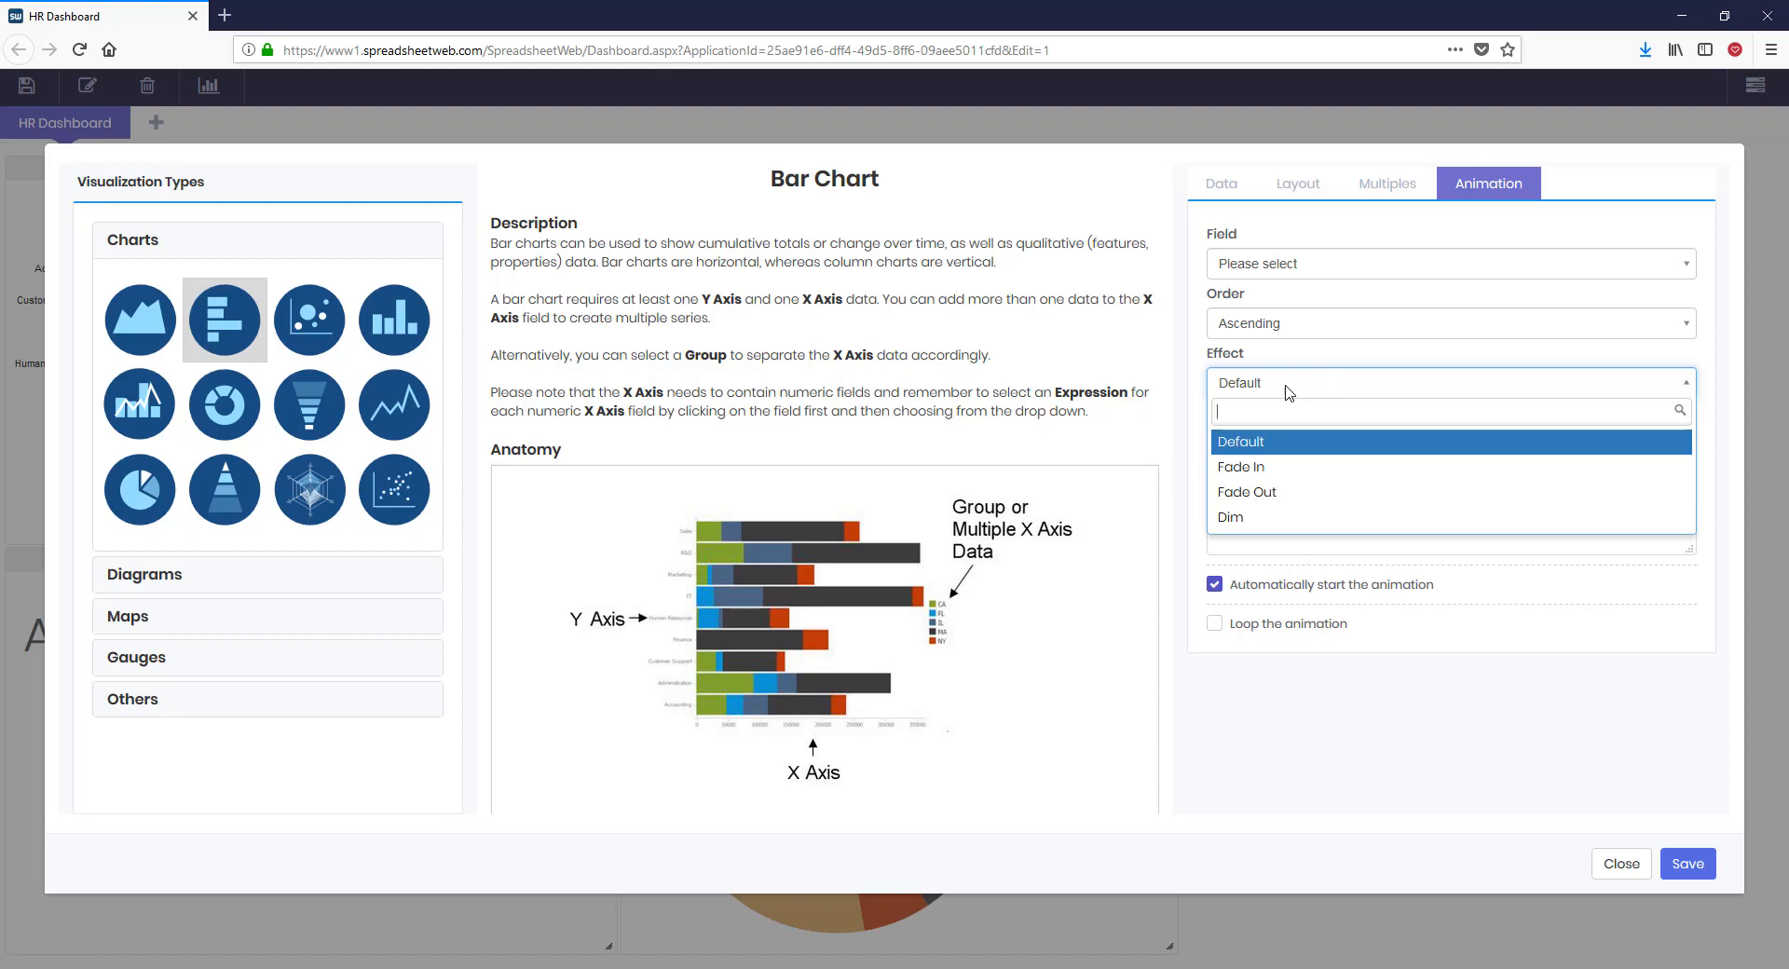
pyautogui.click(1197, 457)
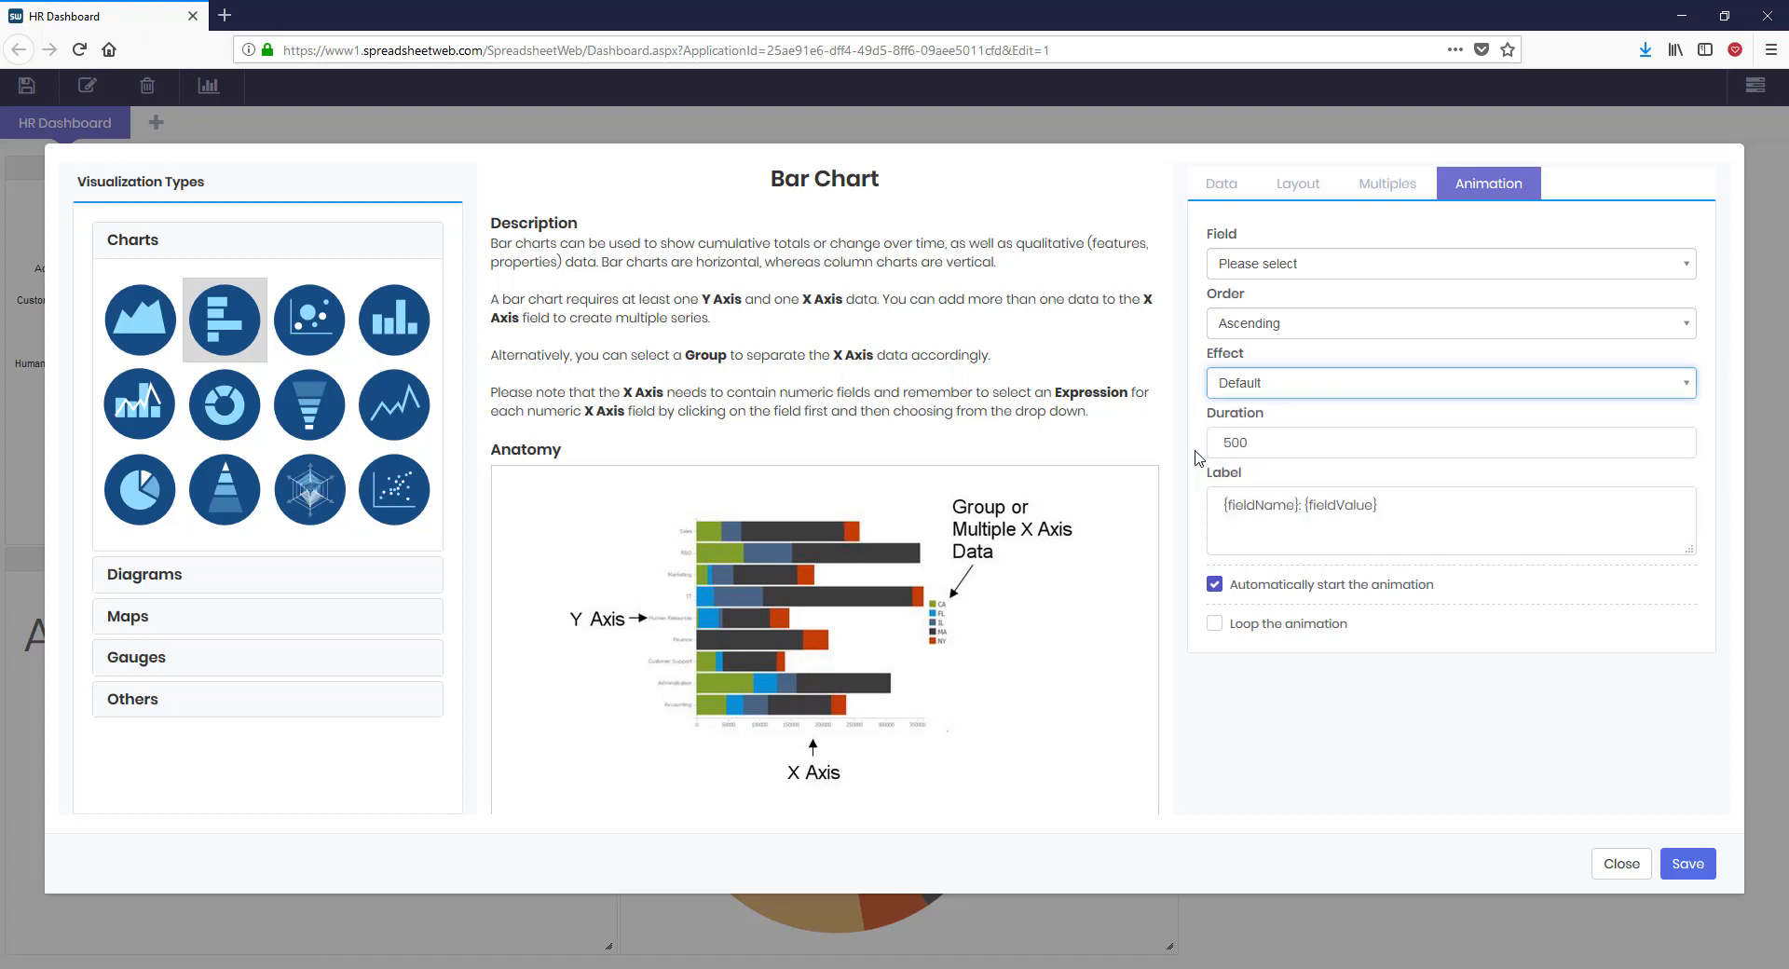
pyautogui.click(1294, 445)
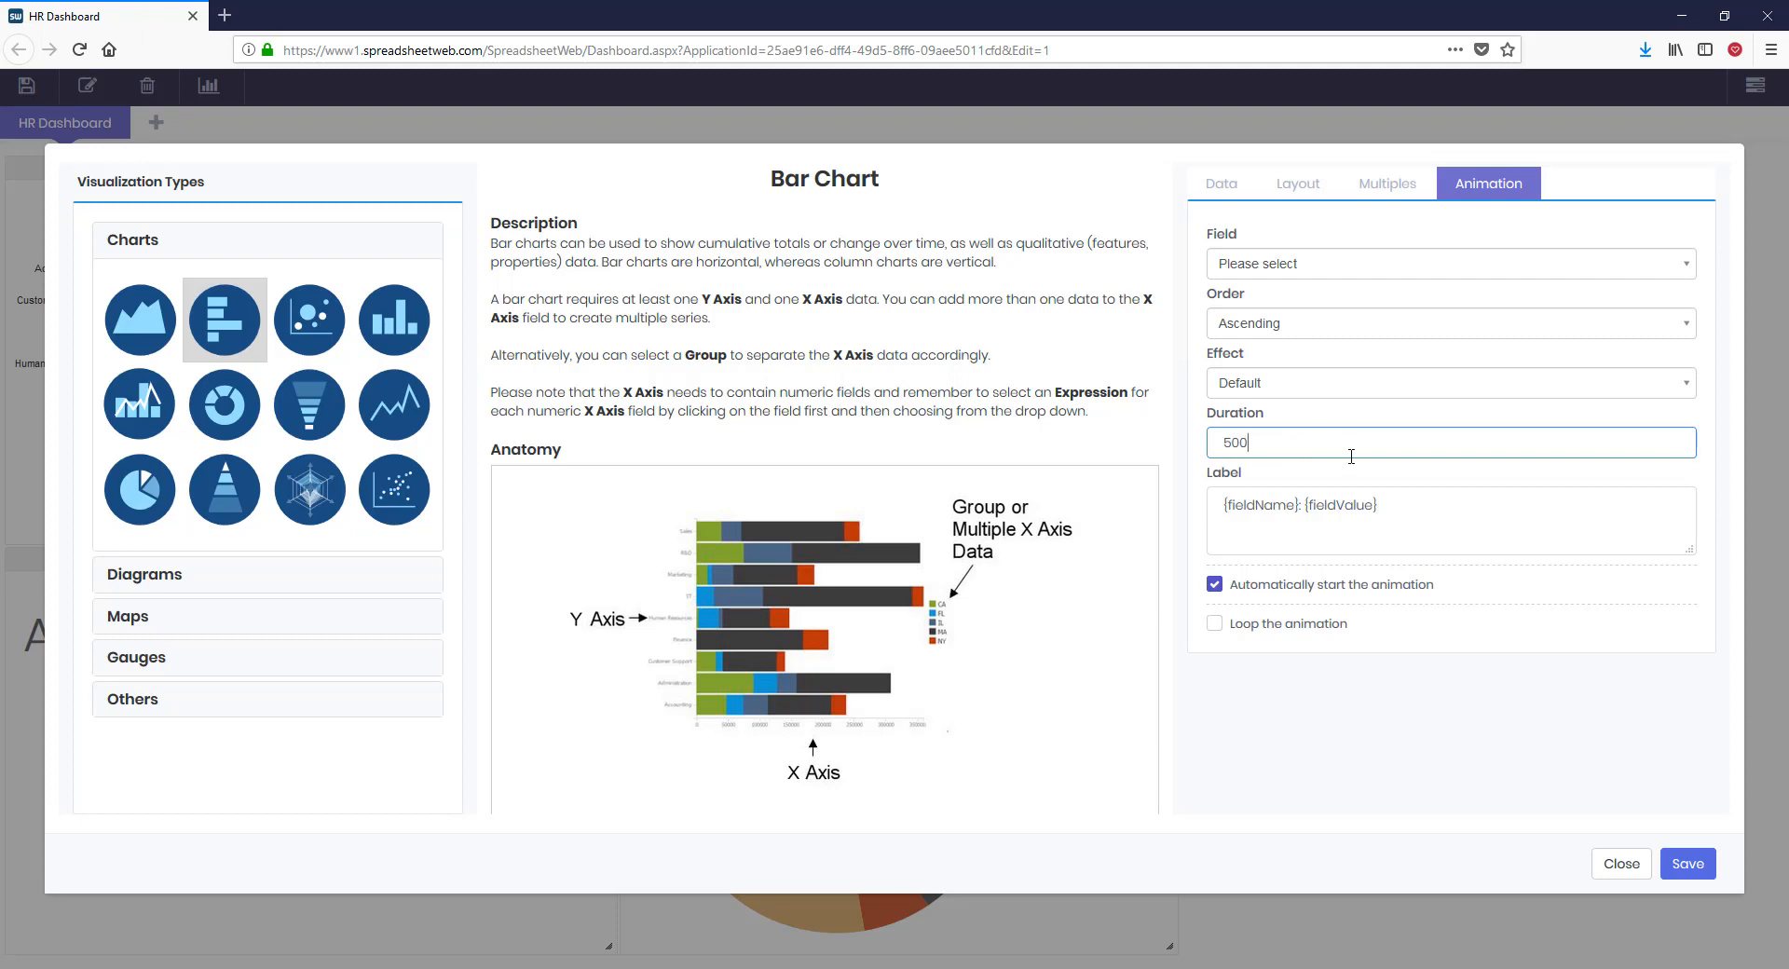
pyautogui.click(1396, 500)
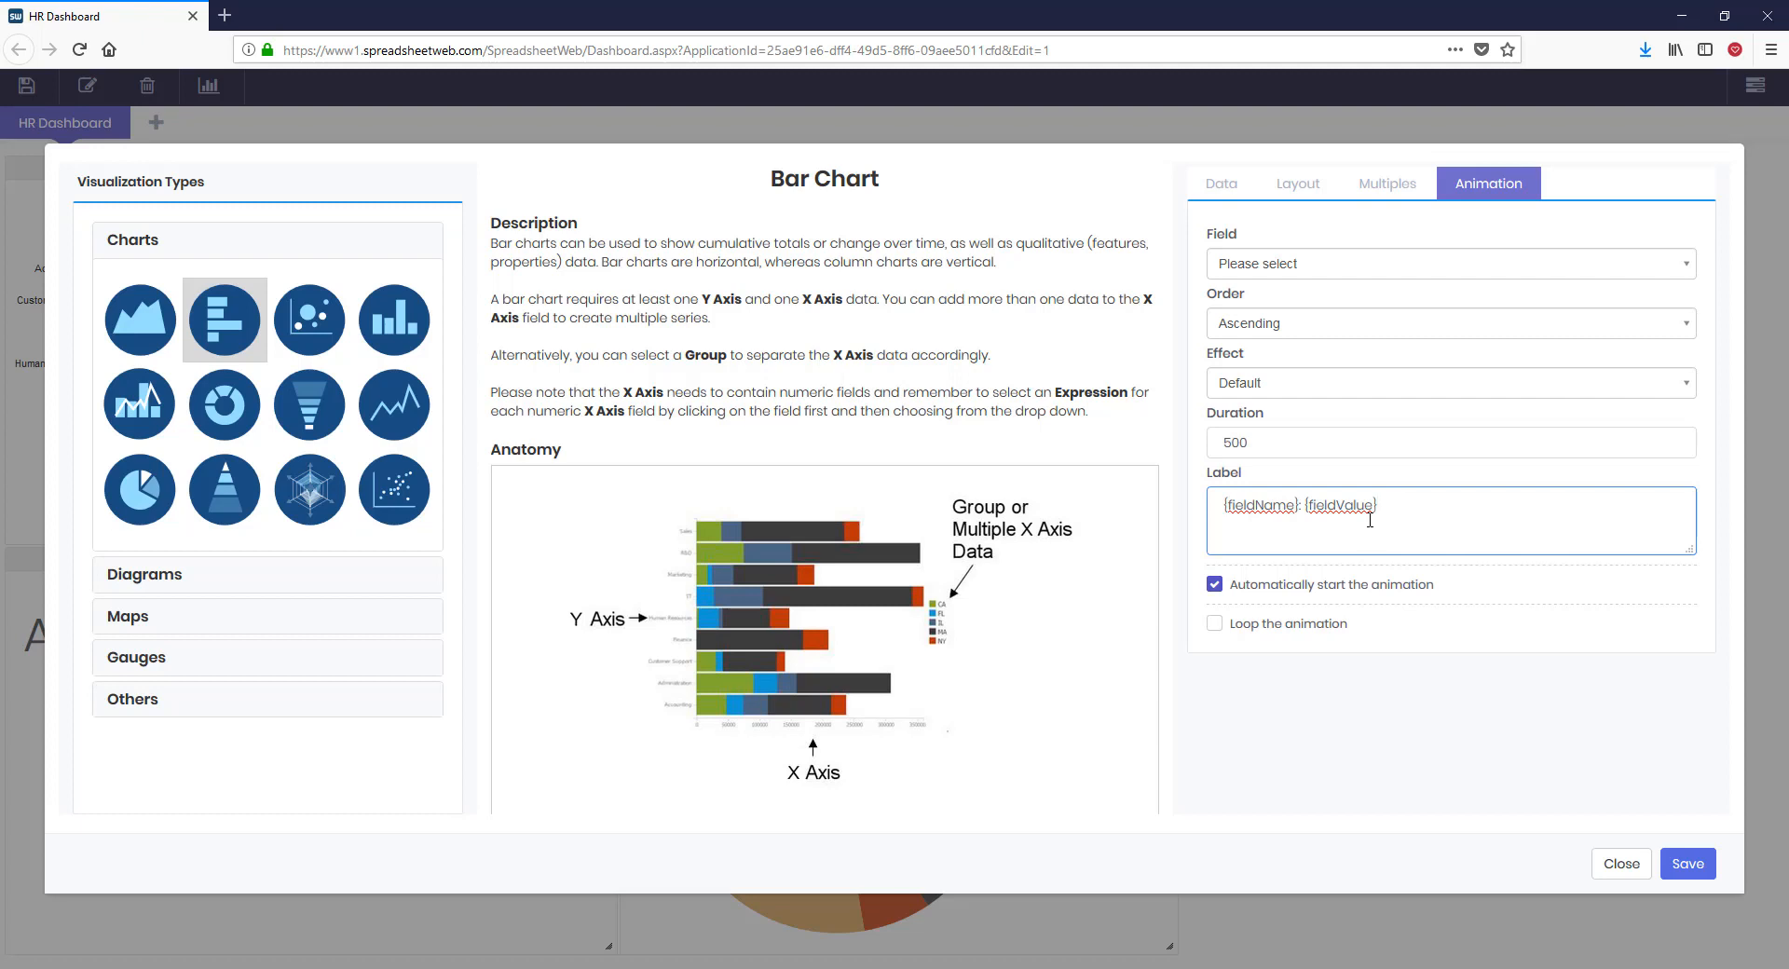
# Step: Turn on looping for the bar chart's animation, leaving automatic start enabled
pyautogui.click(1215, 586)
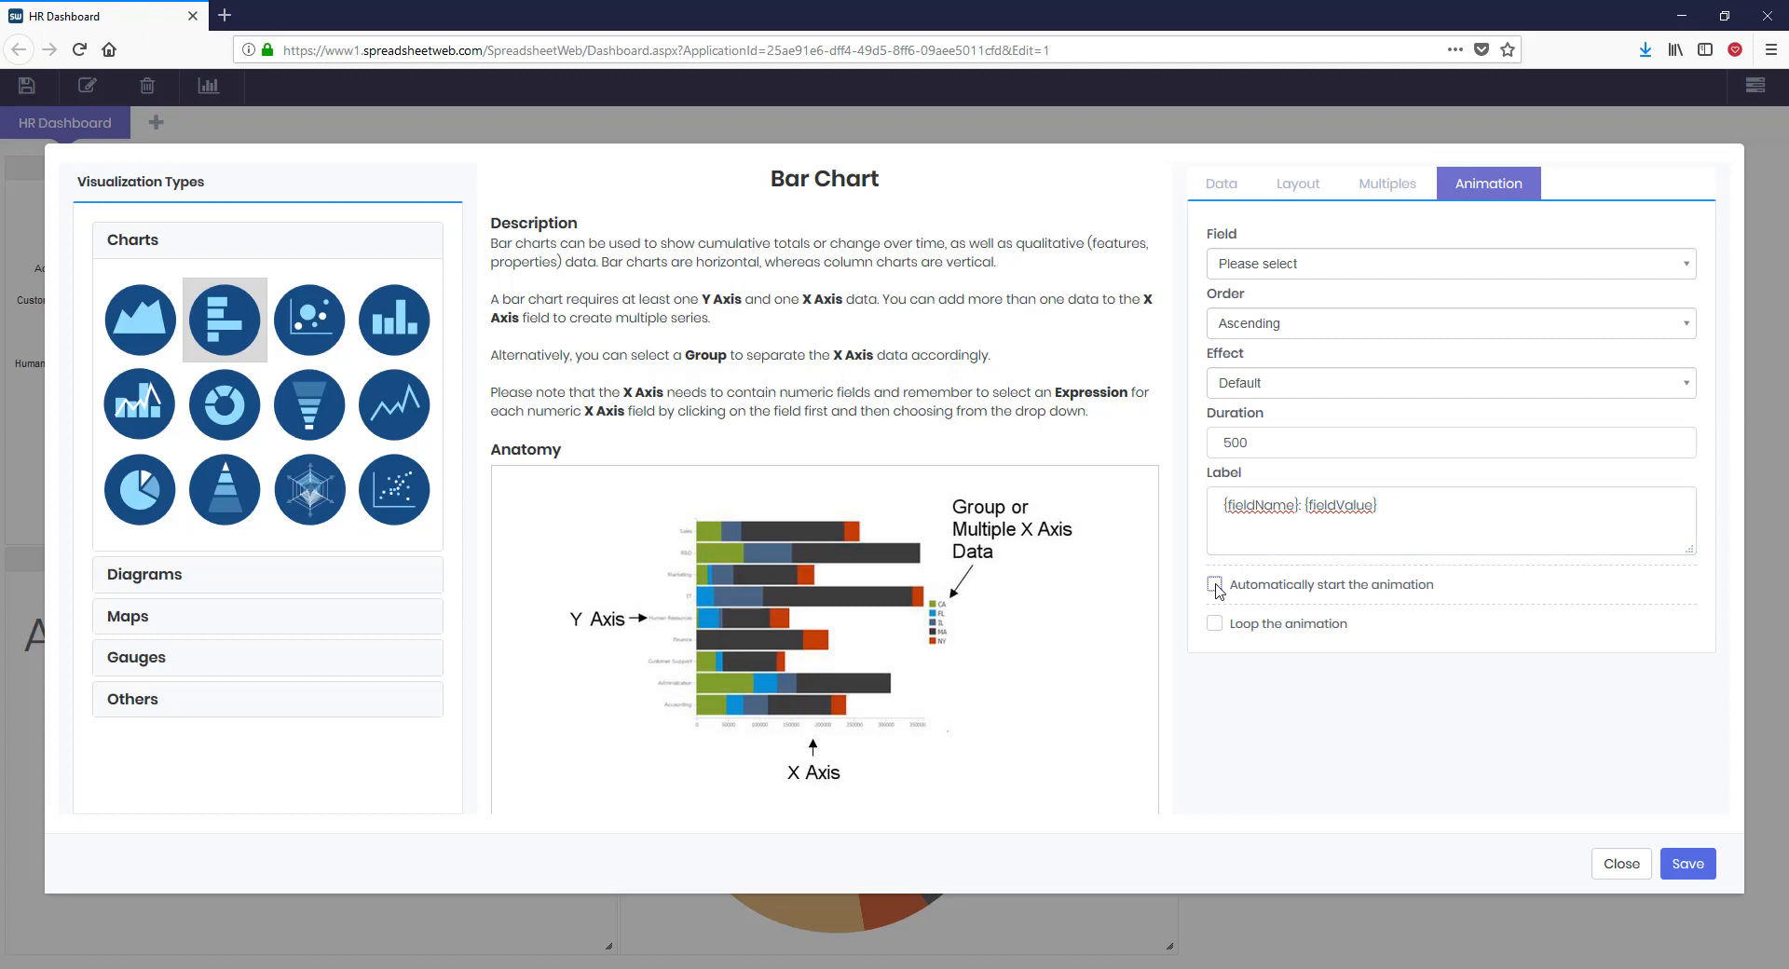
pyautogui.click(1215, 585)
pyautogui.click(1215, 624)
# Step: Animate the bar chart by the Year field with a duration of 1000 and save the chart
pyautogui.click(1369, 273)
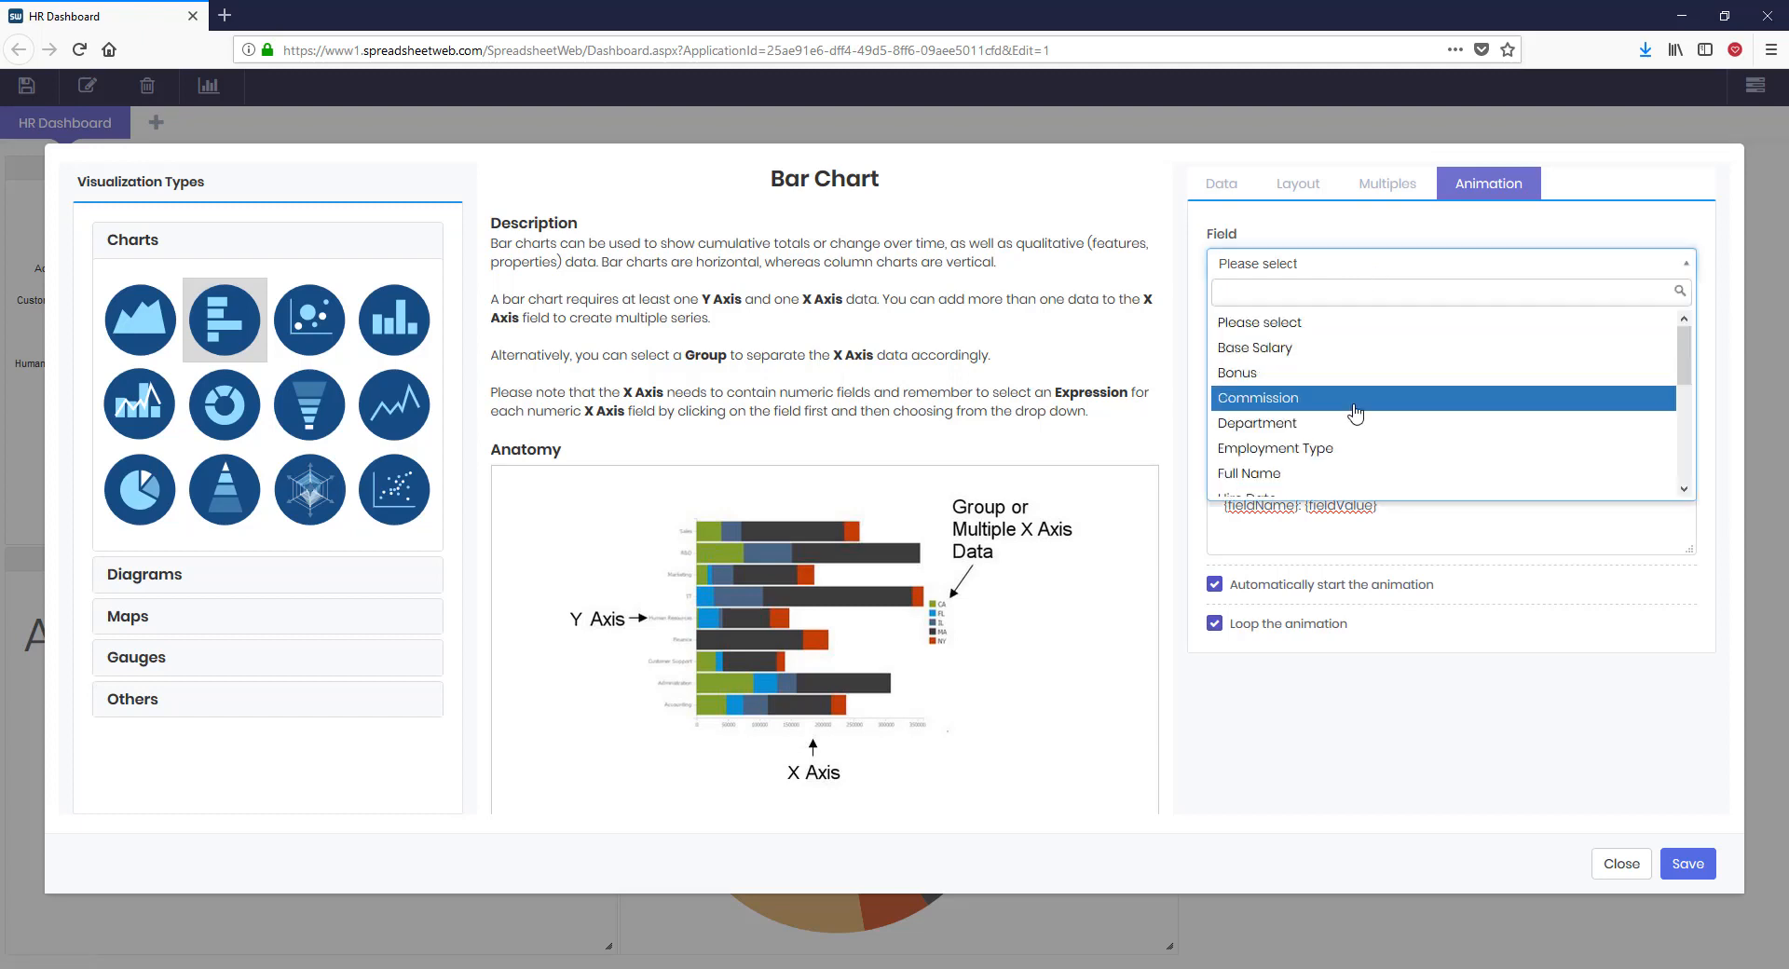
pyautogui.scroll(-5, 1356, 413)
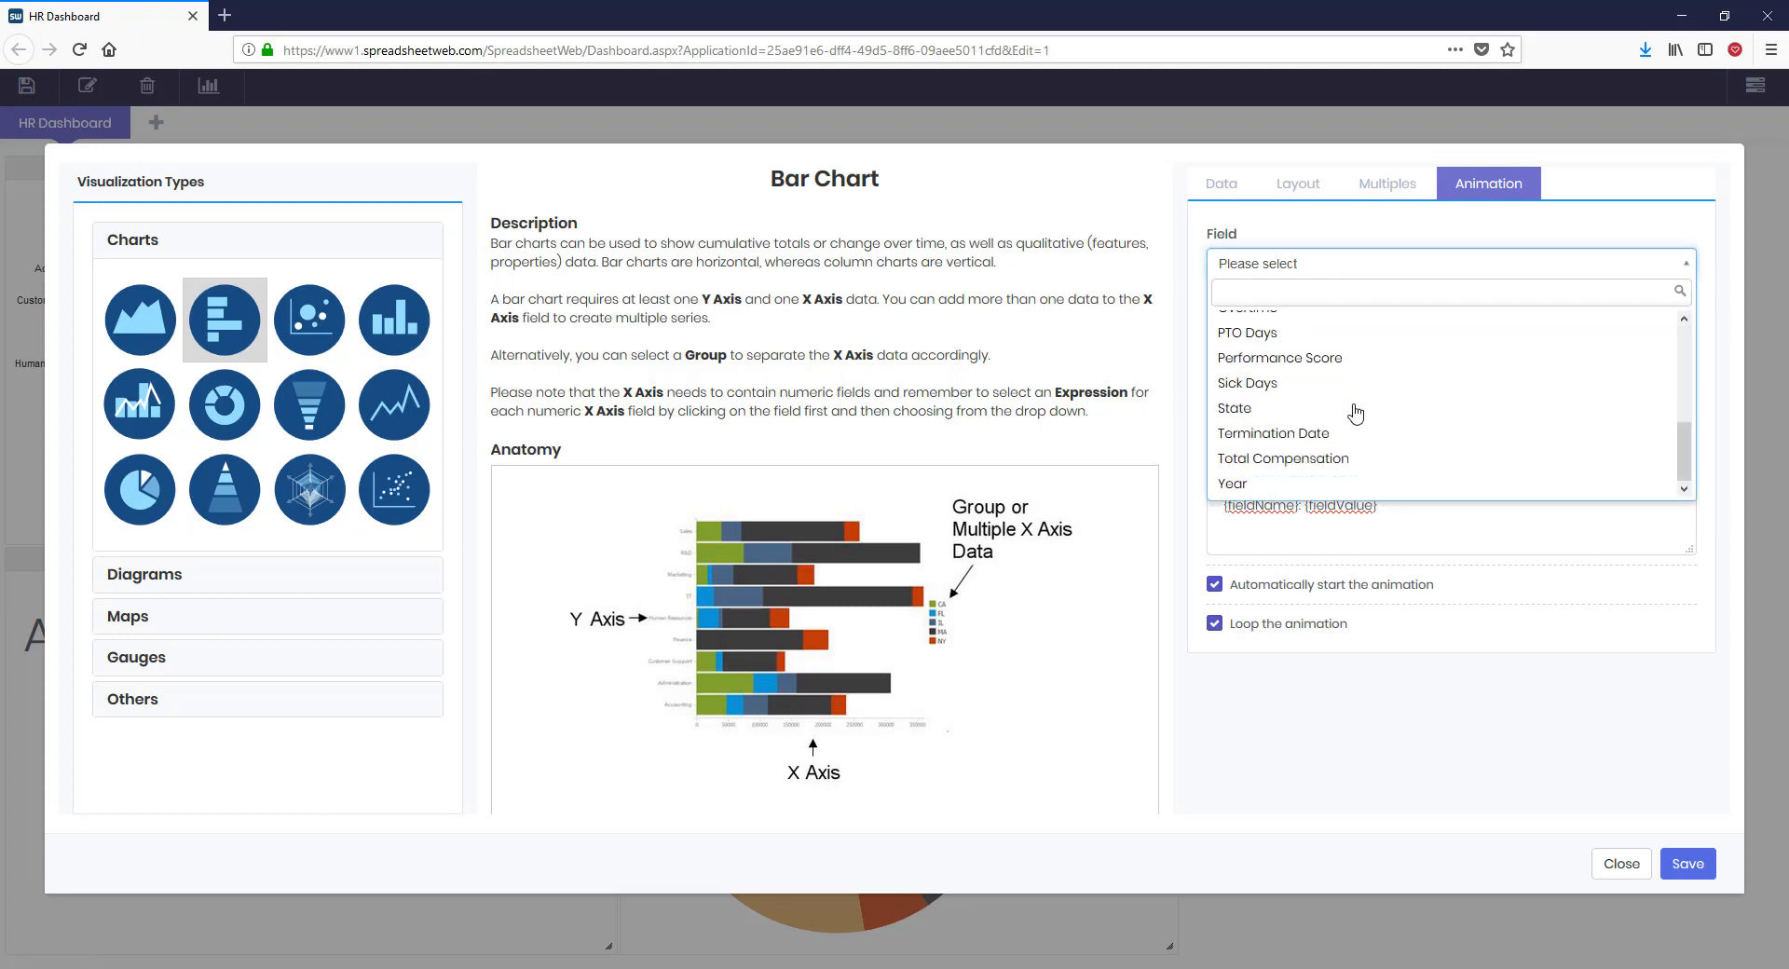
pyautogui.click(1337, 483)
pyautogui.moveTo(1313, 445); pyautogui.dragTo(1193, 445)
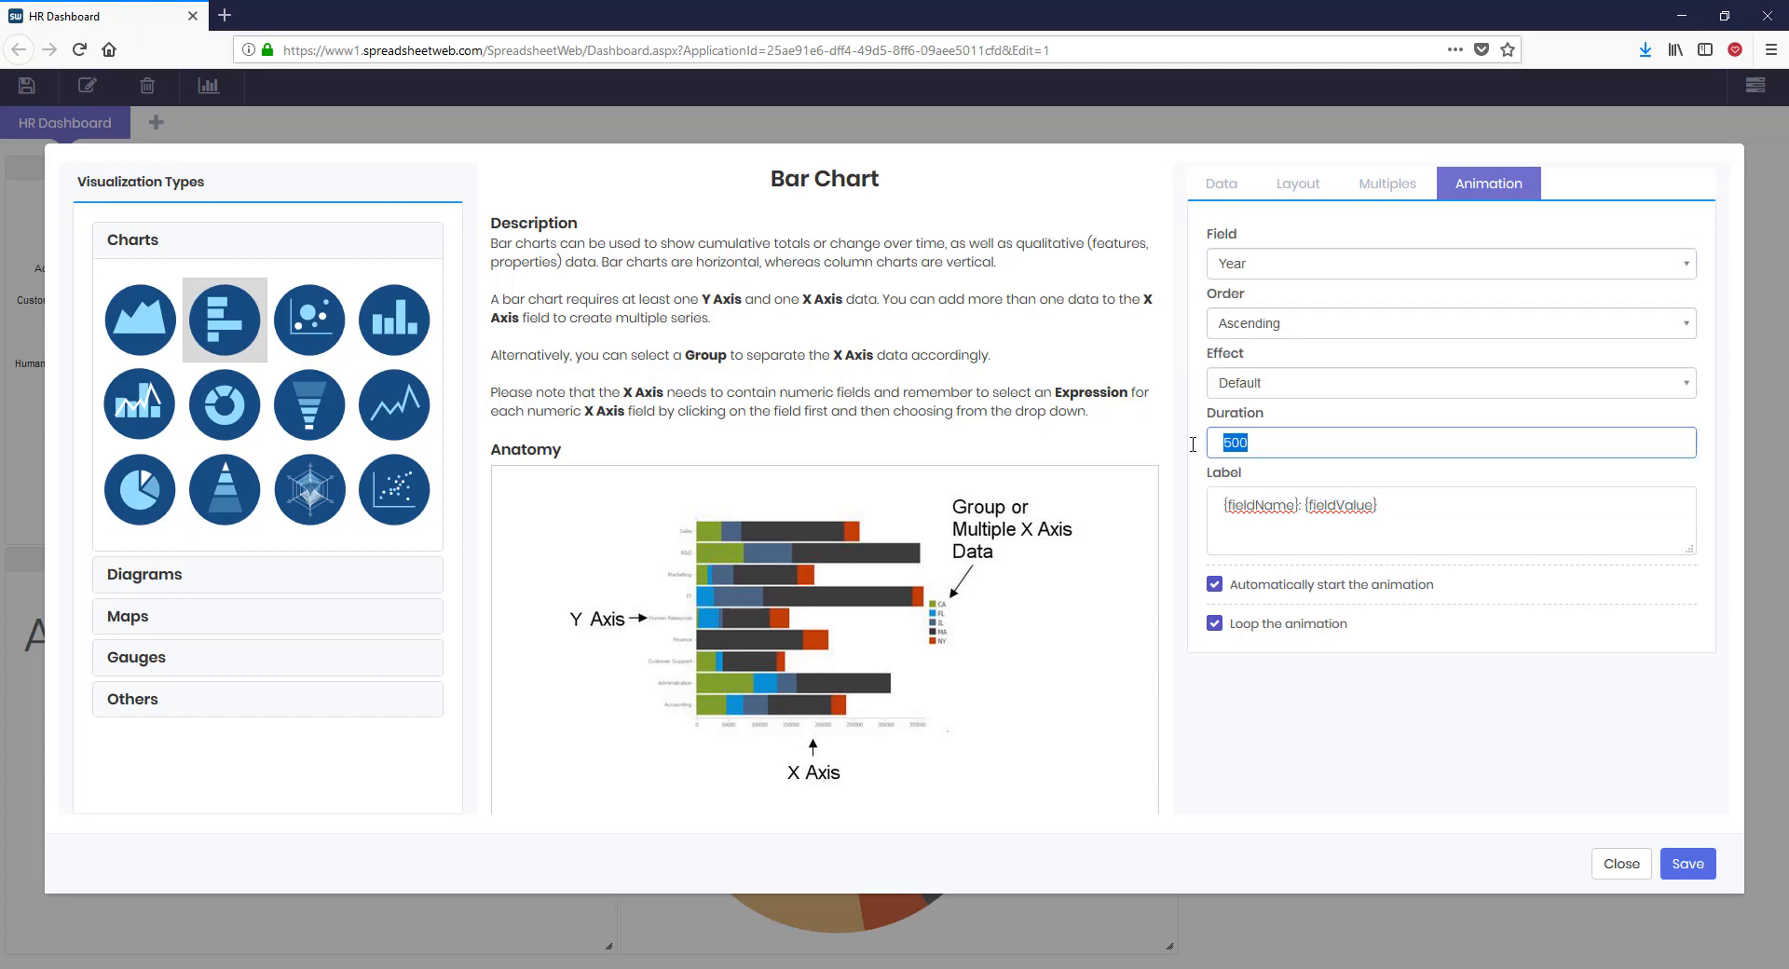
pyautogui.write('1000')
pyautogui.click(1672, 864)
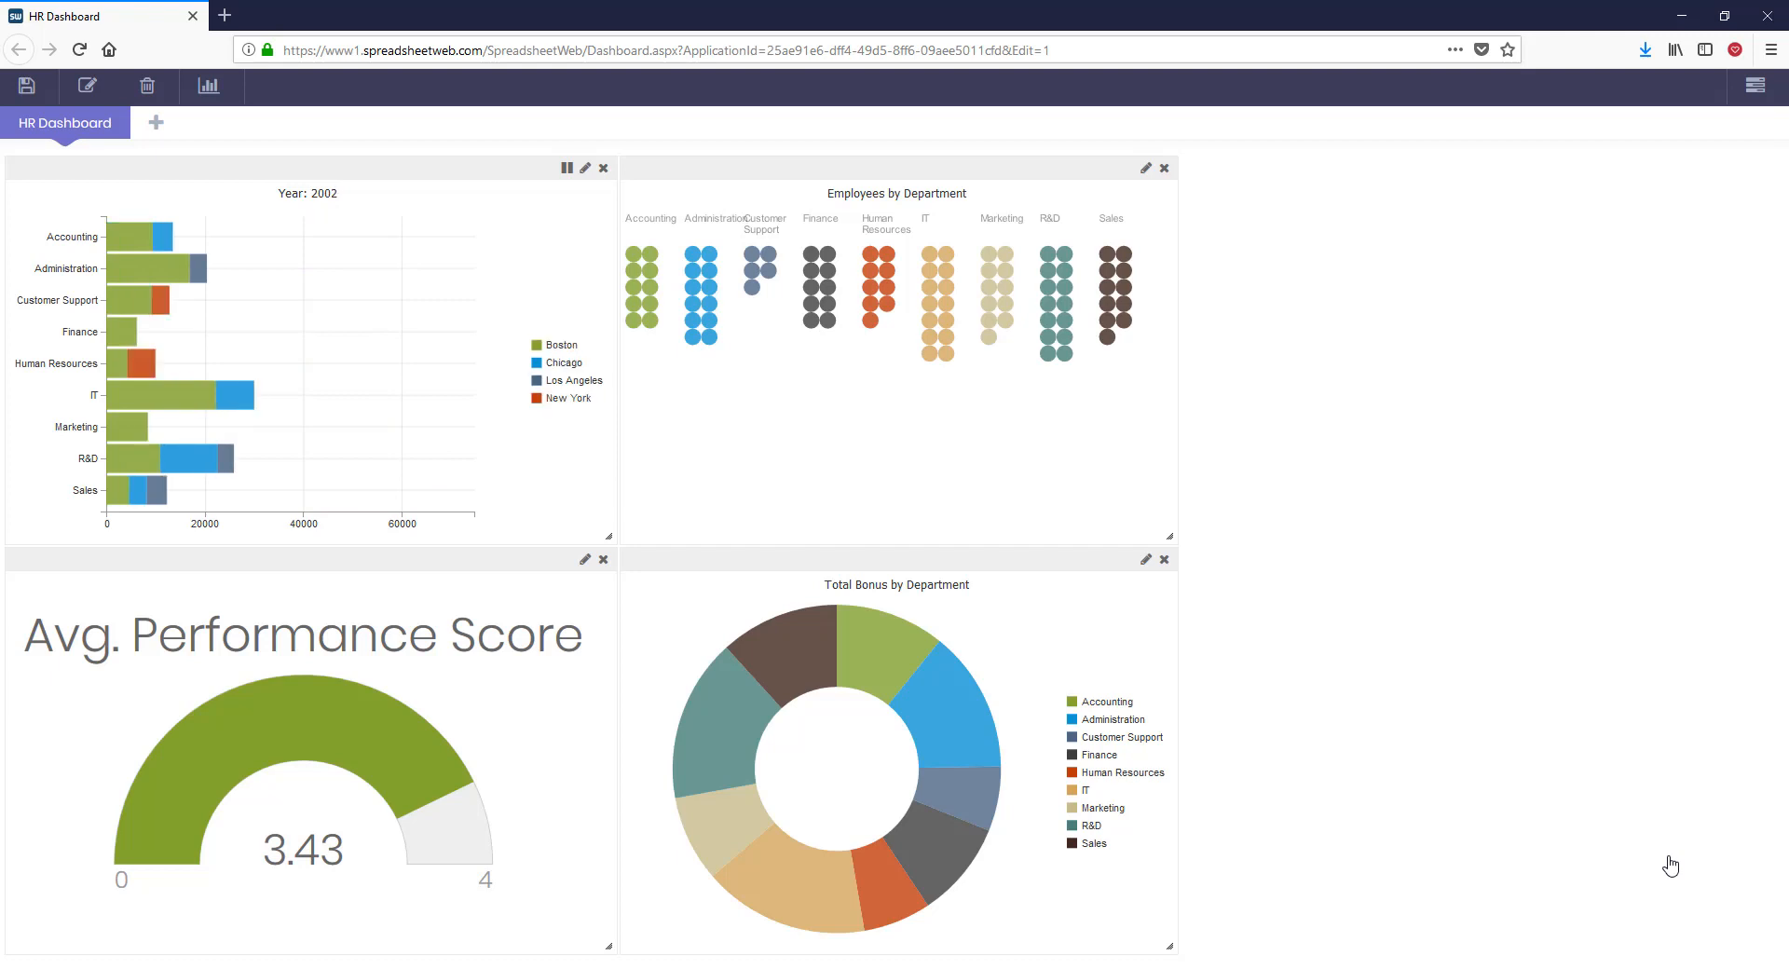
# Step: Open the Total Bonus by Department donut chart's animation settings and choose Year as the animation field
pyautogui.click(1142, 561)
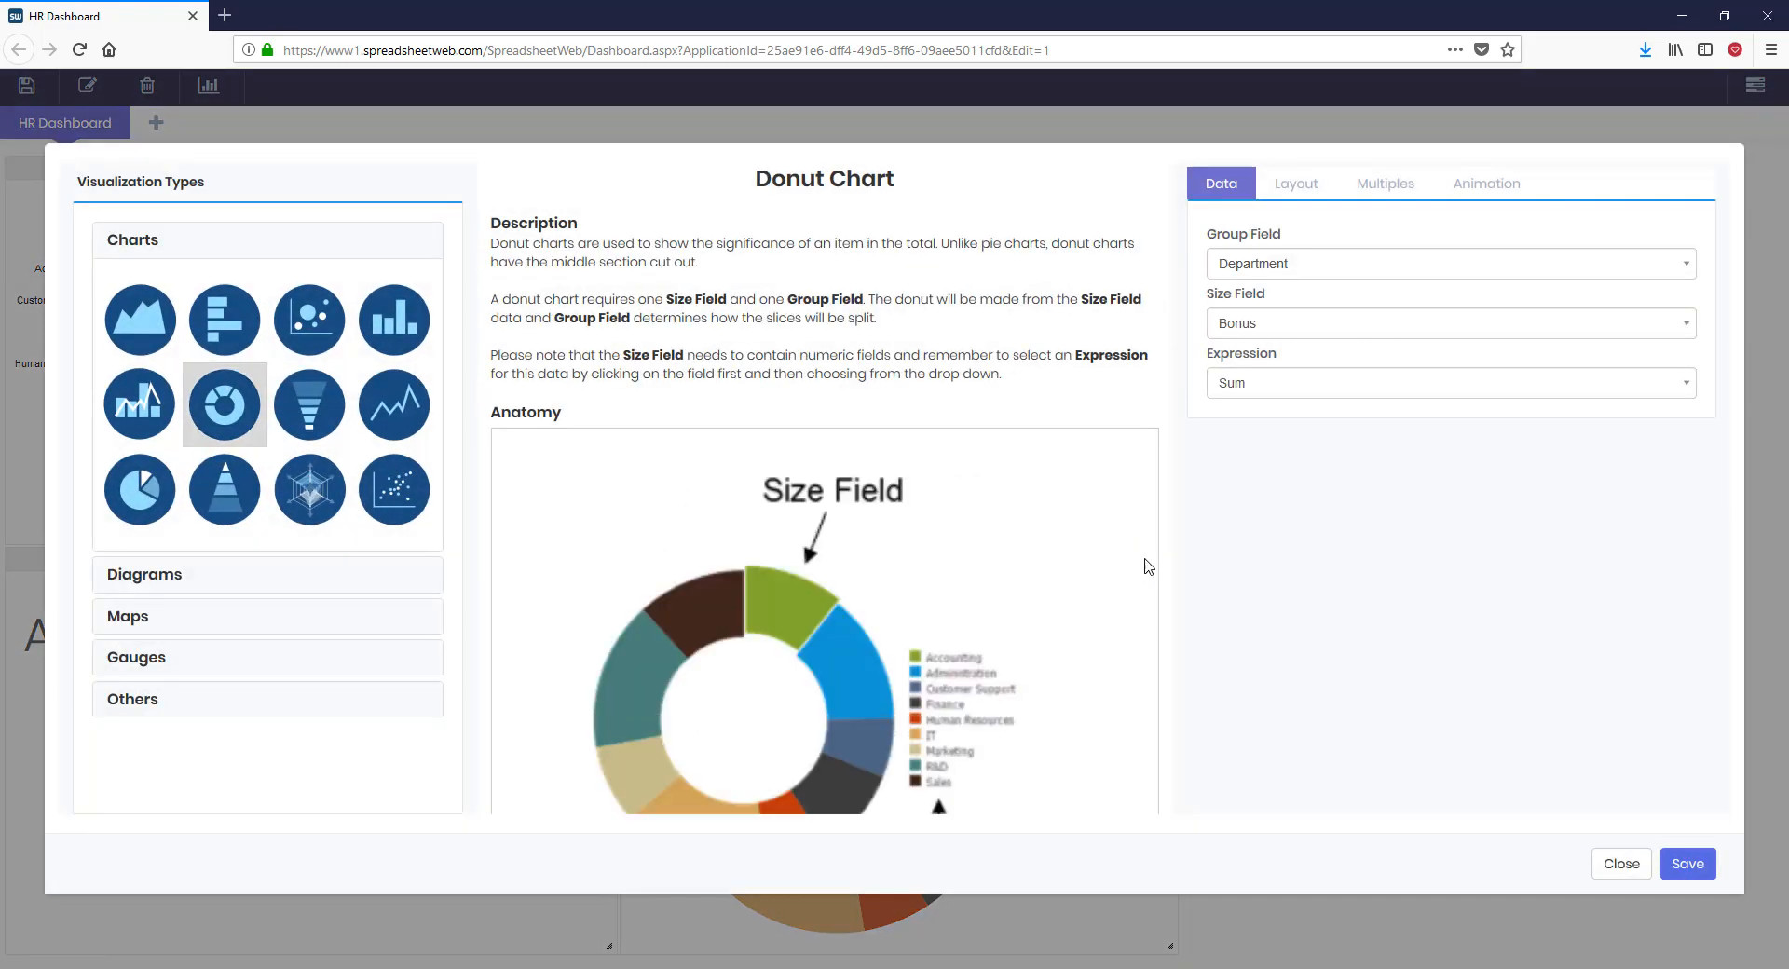
pyautogui.click(1461, 190)
pyautogui.click(1346, 266)
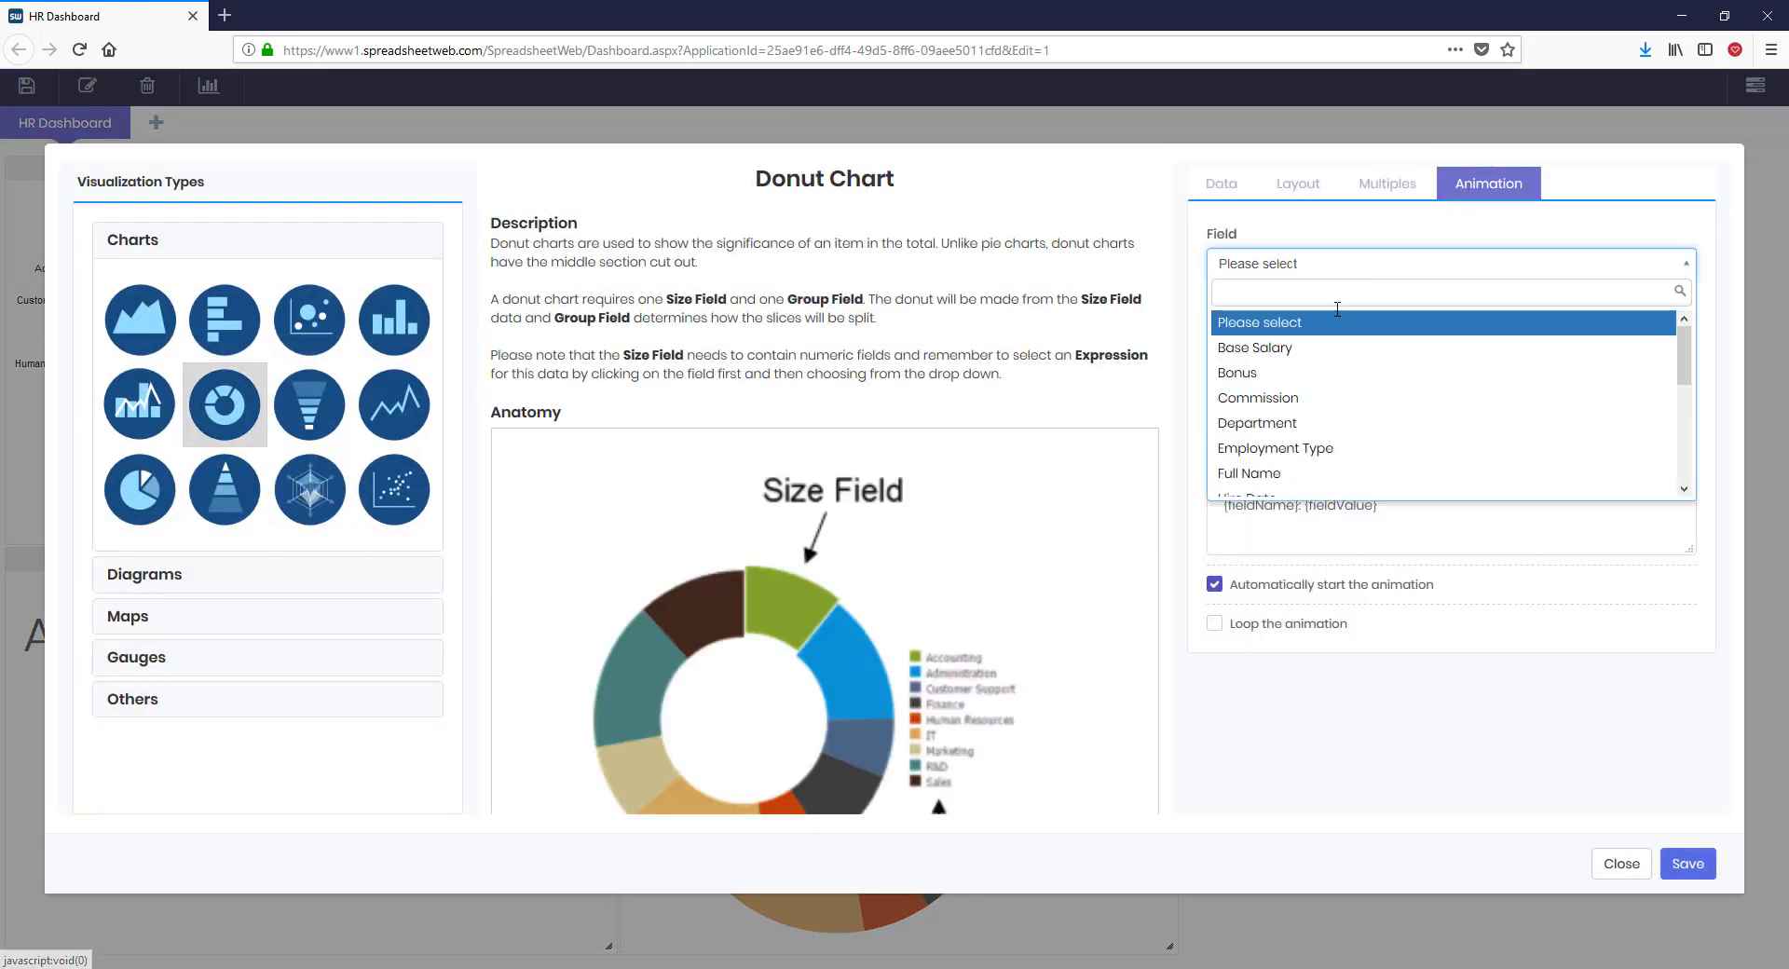
pyautogui.scroll(-5, 1323, 410)
pyautogui.click(1291, 485)
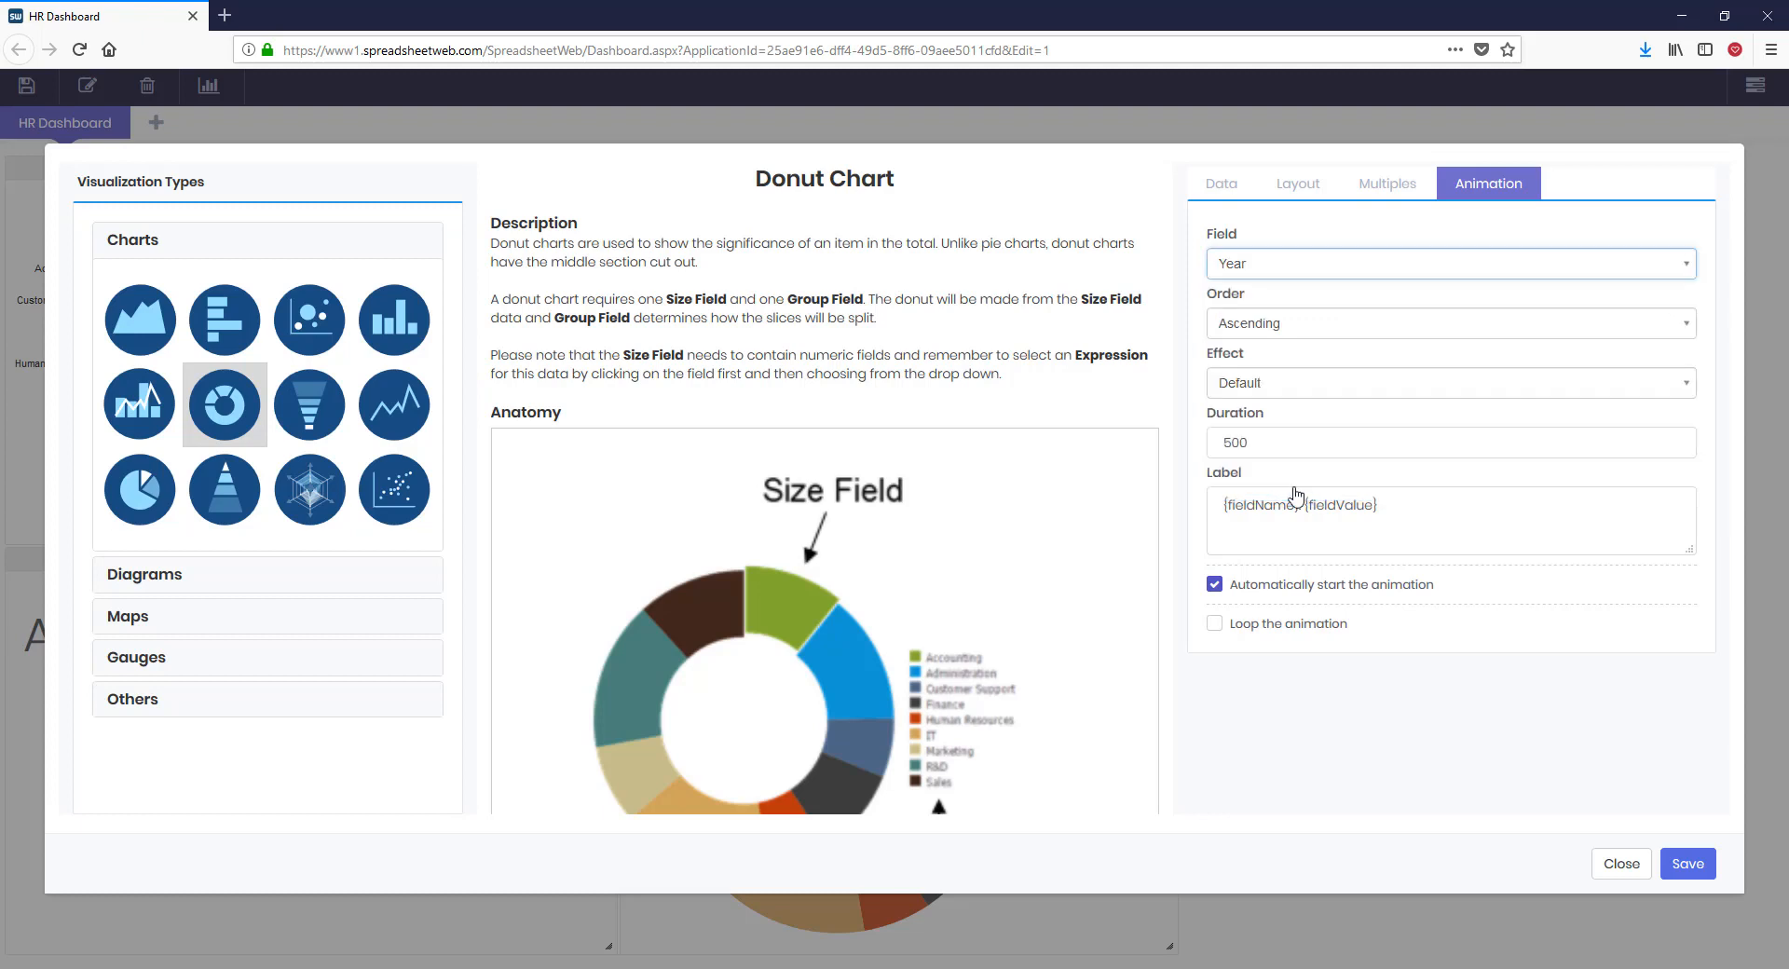
# Step: Set the donut chart's animation effect to Fade In with a duration of 1000 and save the chart
pyautogui.click(1289, 390)
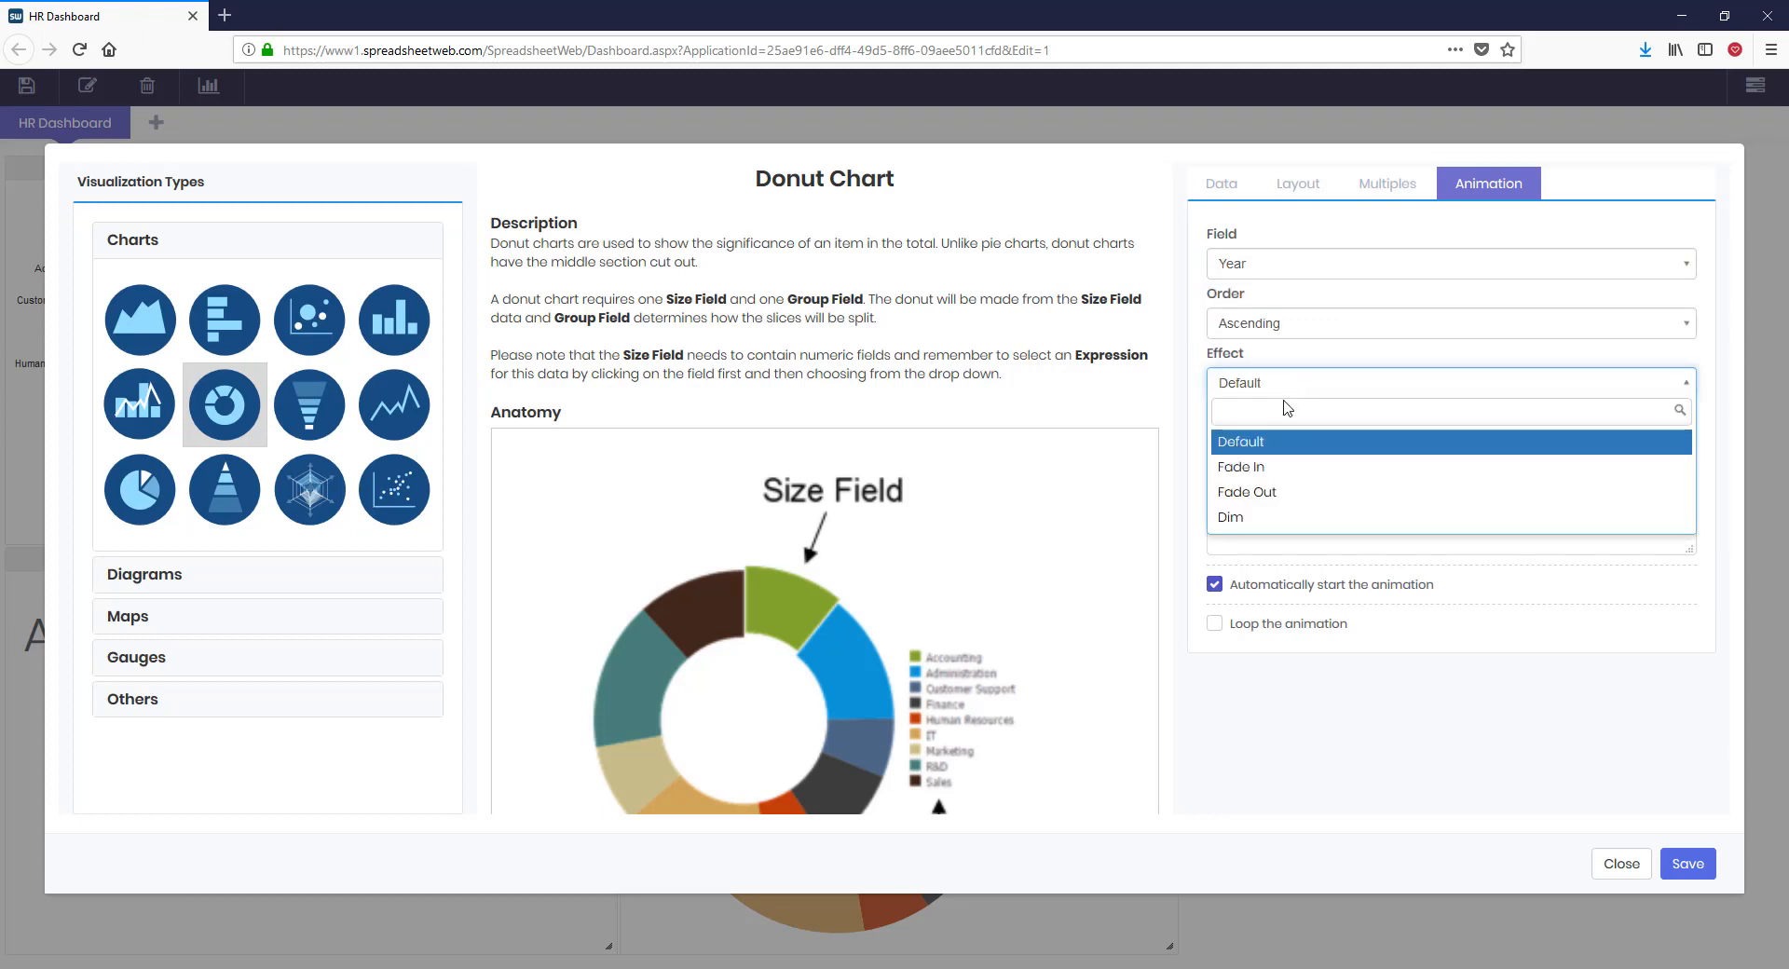
pyautogui.click(1266, 466)
pyautogui.doubleClick(1206, 445)
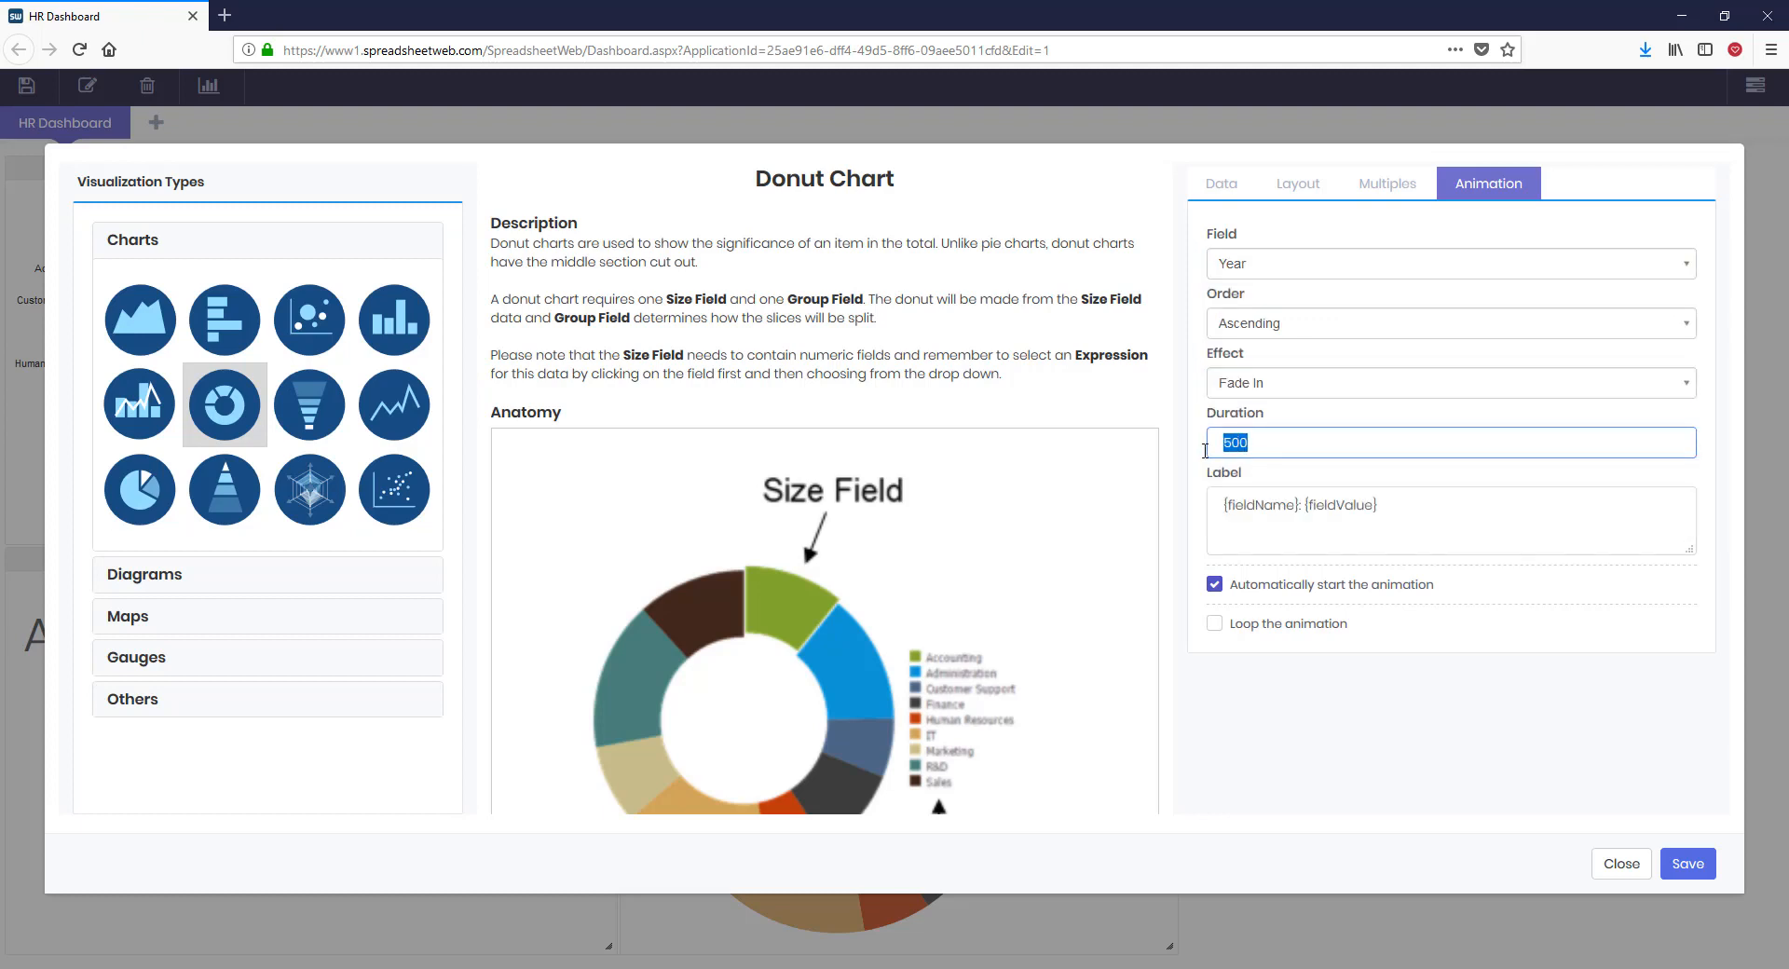
pyautogui.write('1000')
pyautogui.click(1207, 457)
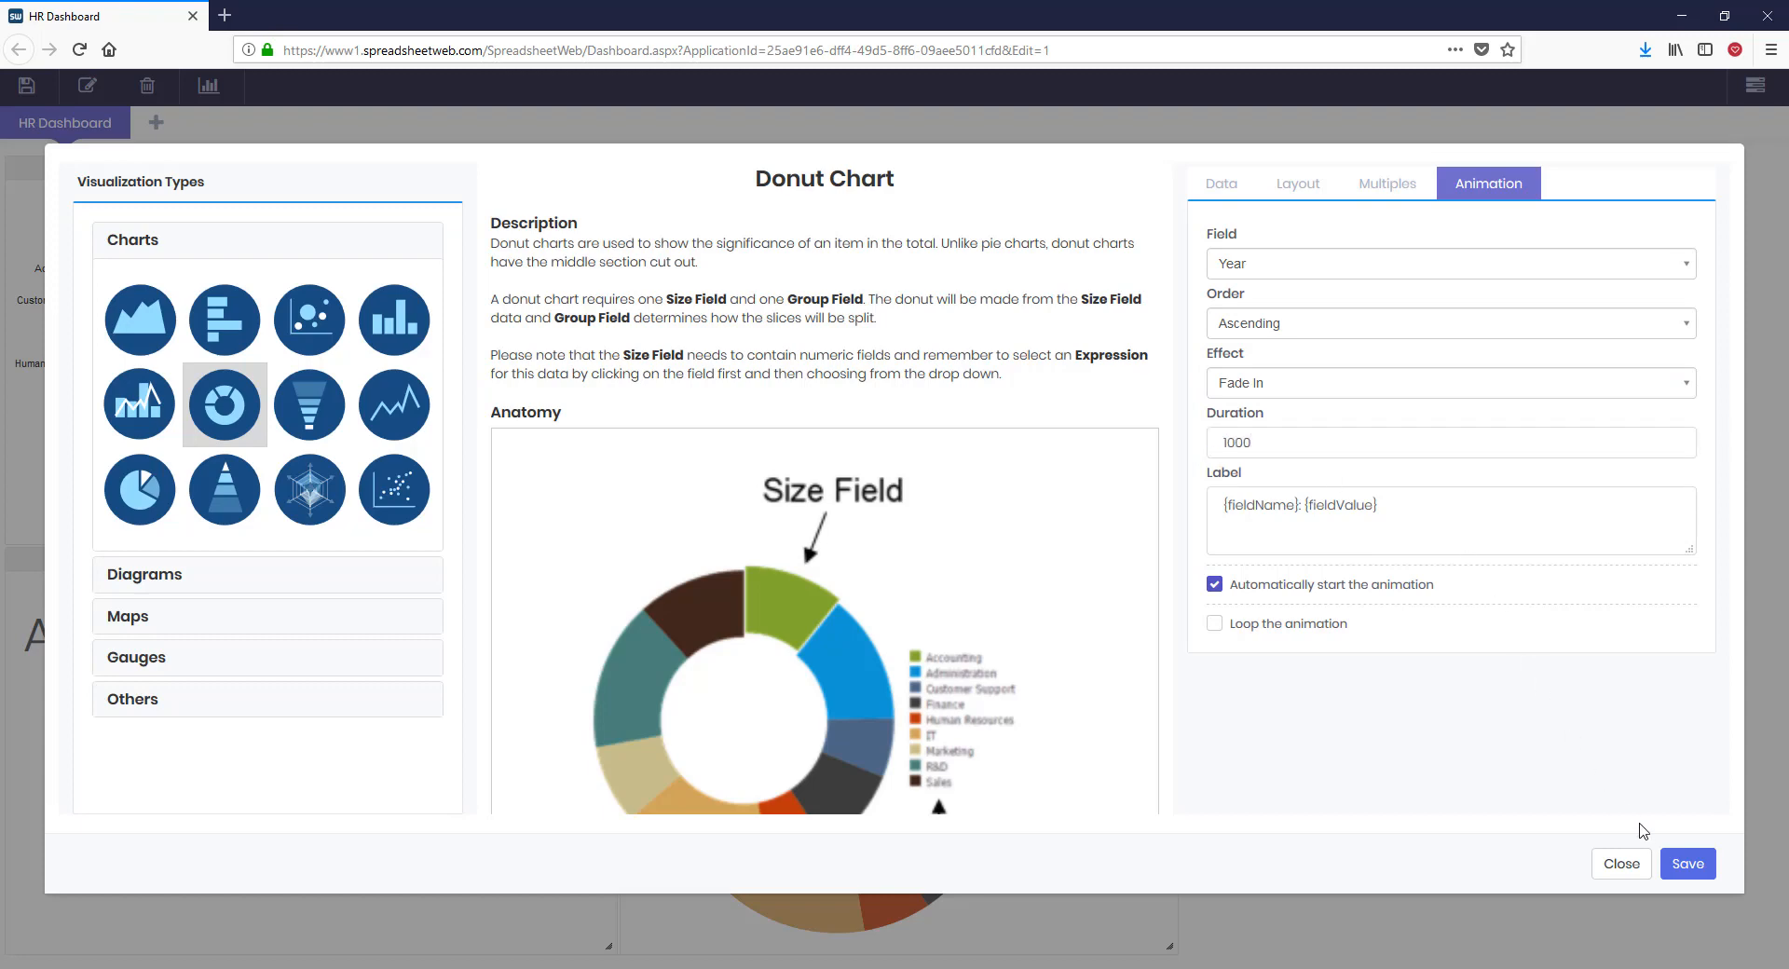
pyautogui.click(1686, 863)
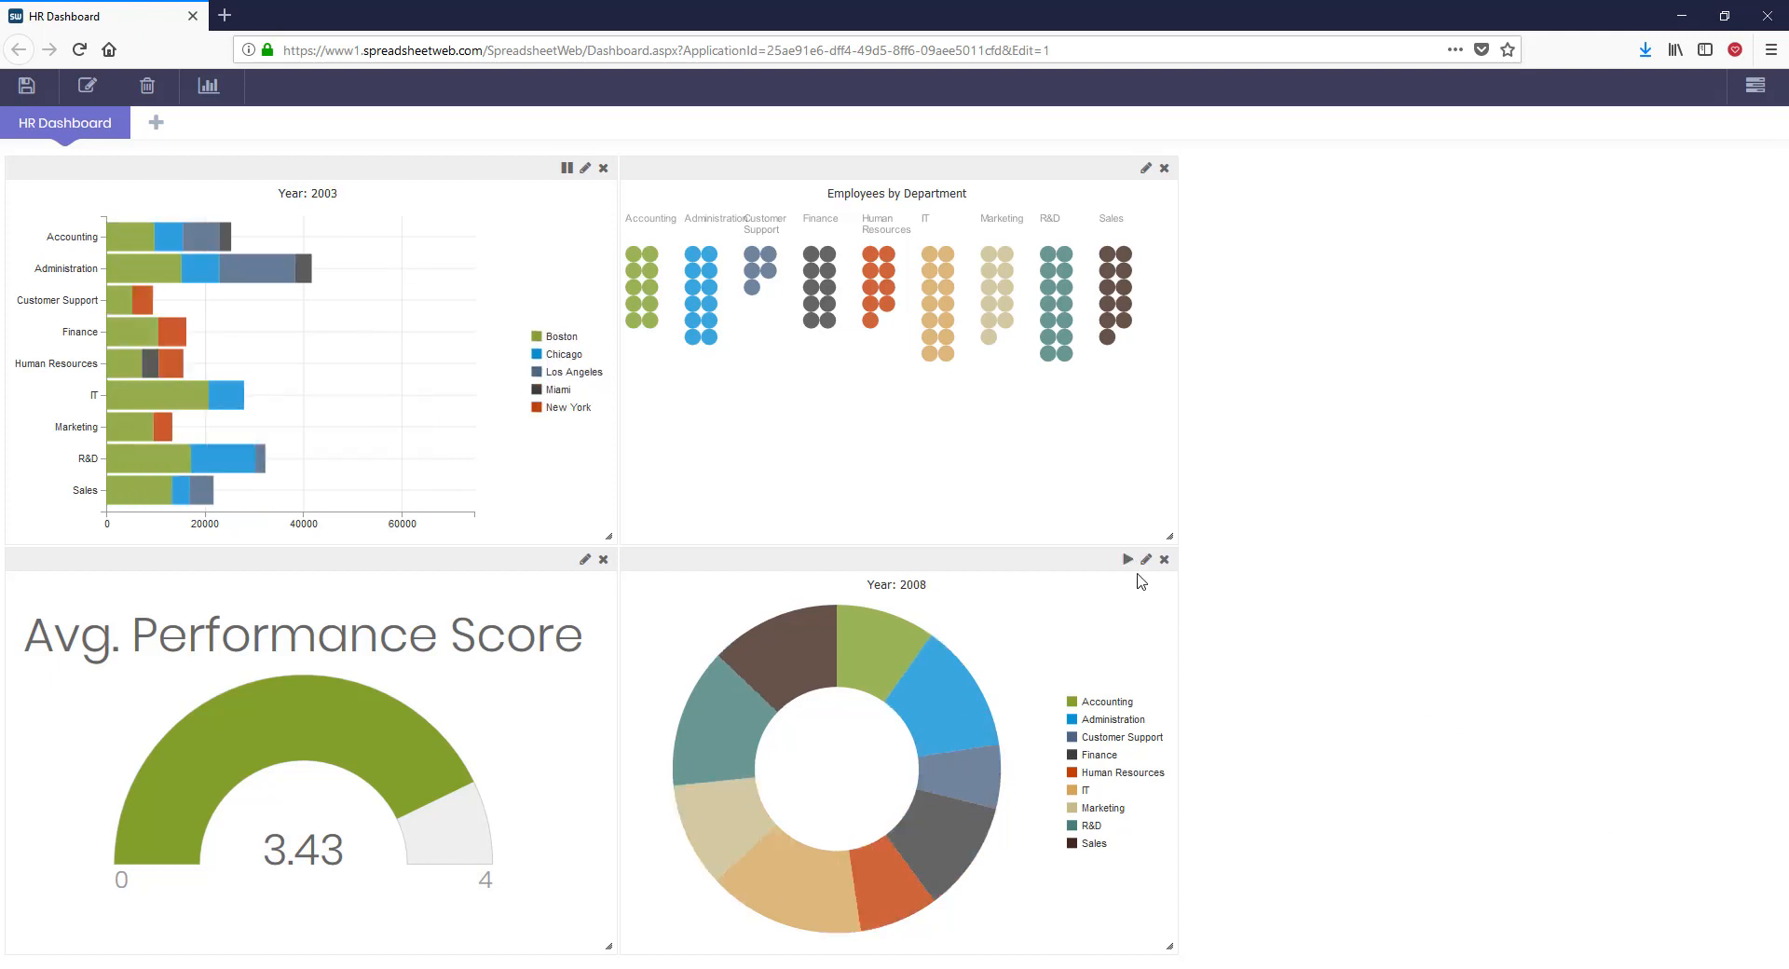
# Step: Replay the donut chart's yearly animation, pause it partway through, and resume playback
pyautogui.click(1126, 565)
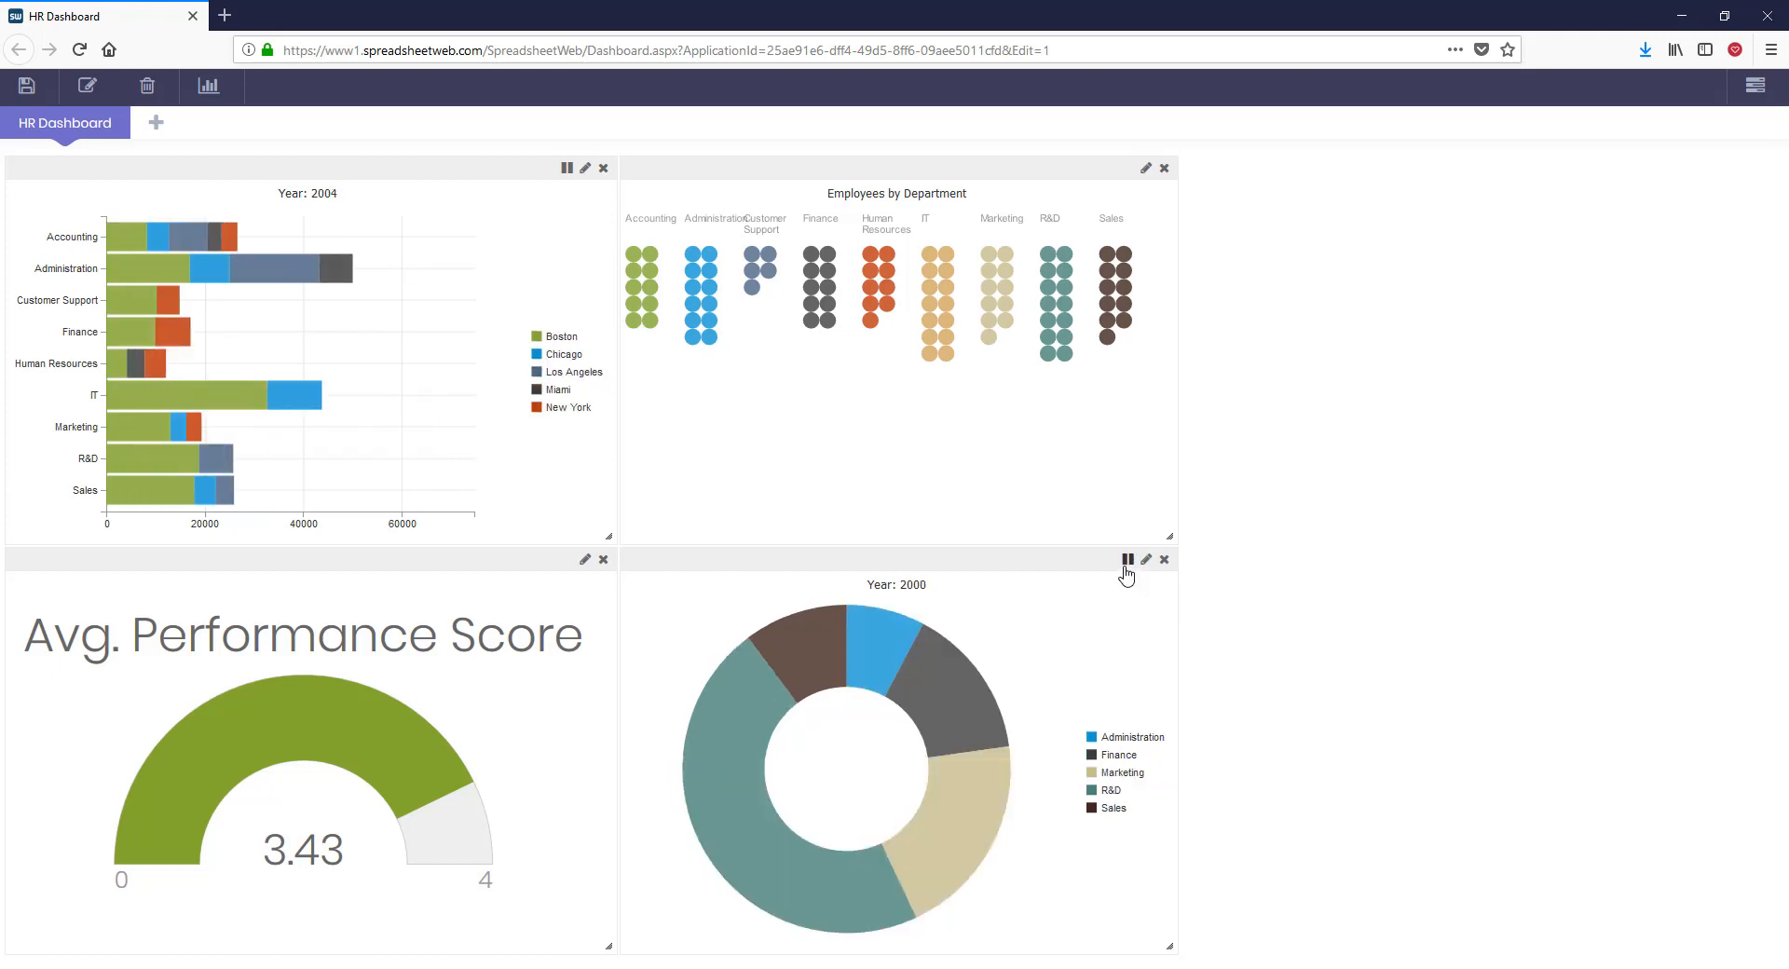
pyautogui.click(1125, 566)
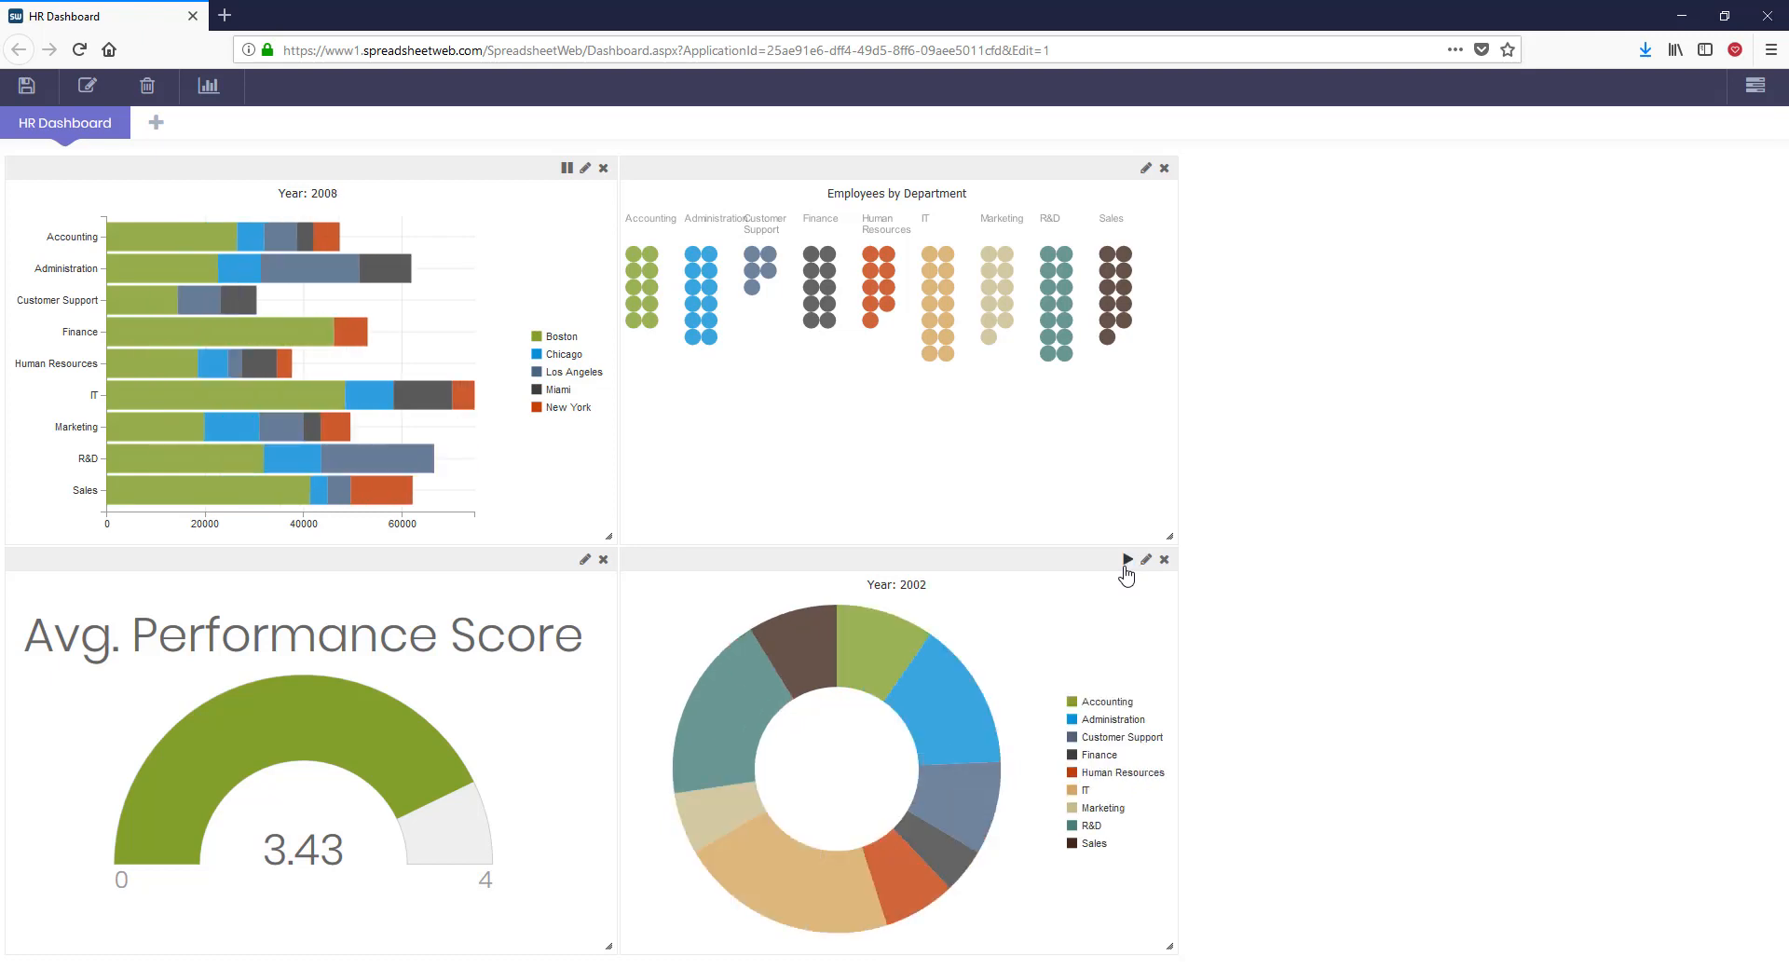
pyautogui.click(1126, 566)
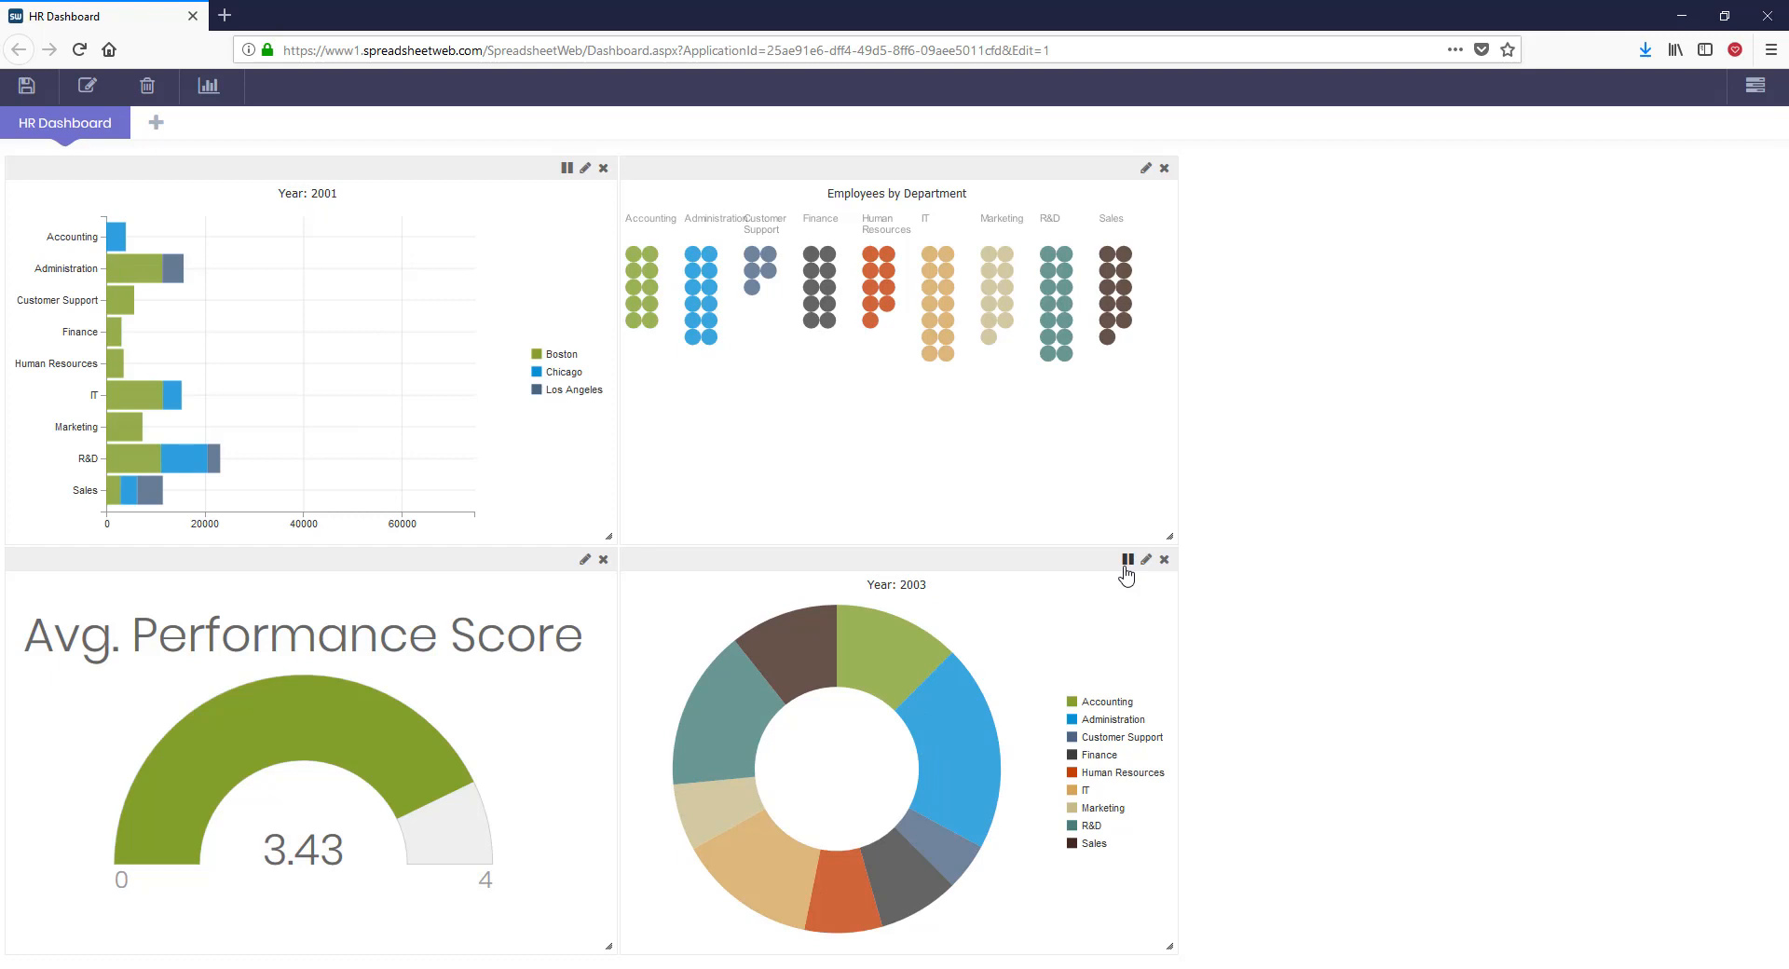